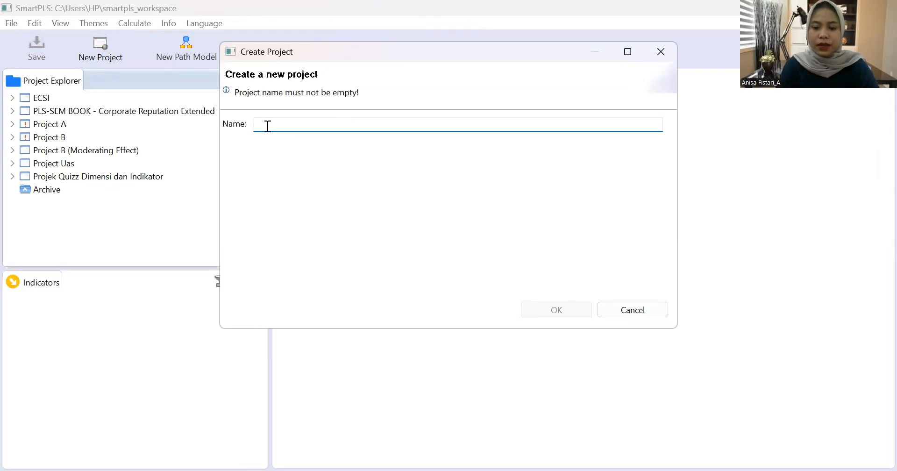
- Create a new project named "Project 1"
text(P)
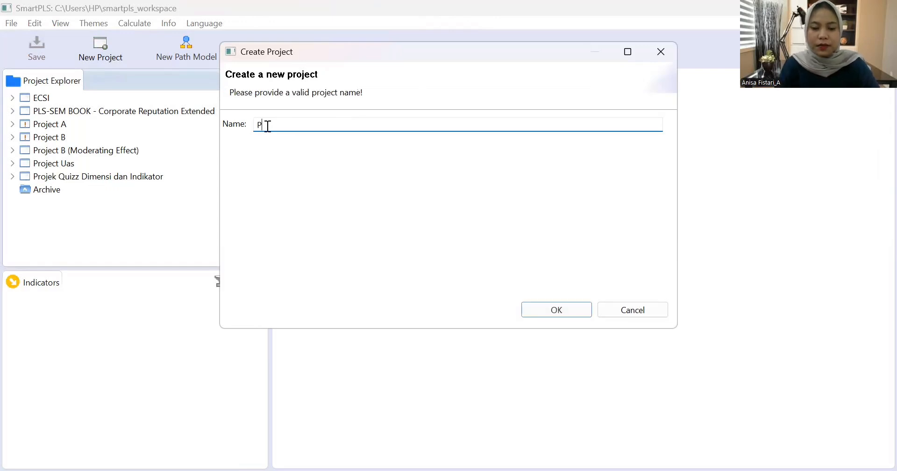
text(roject)
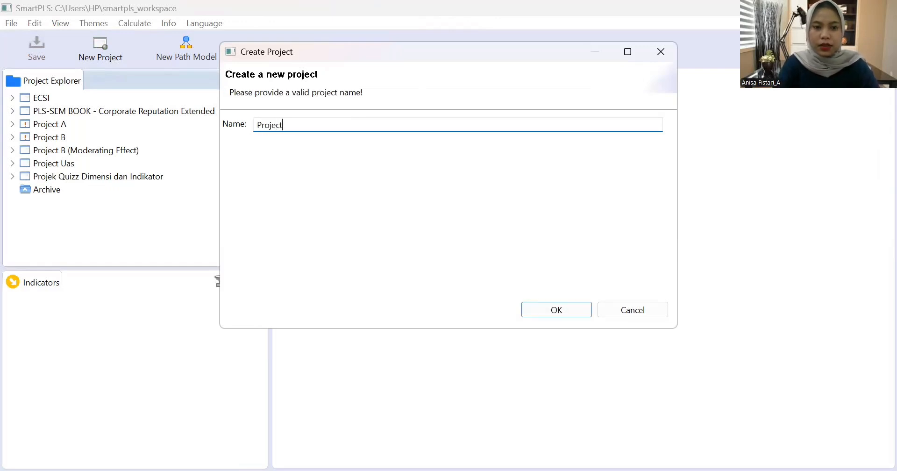
text( 1)
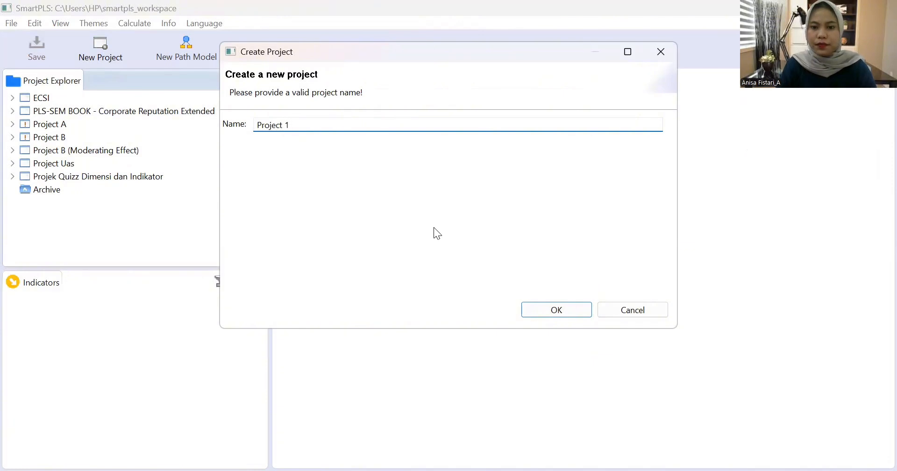
click(534, 305)
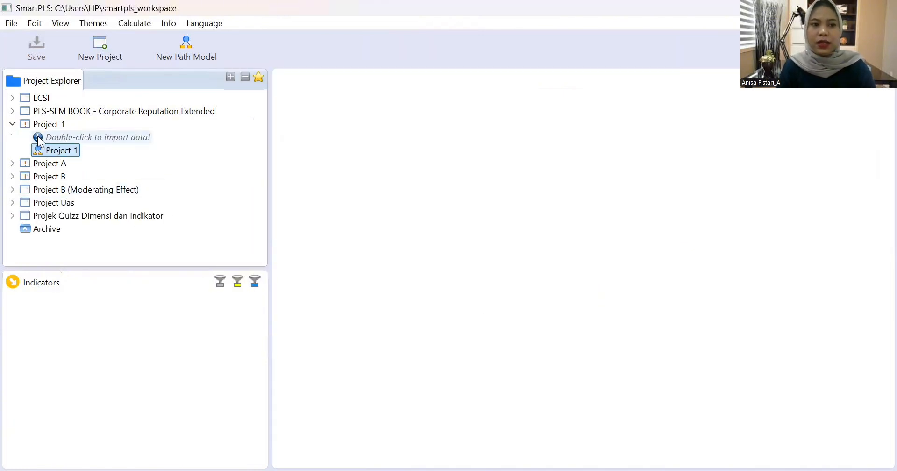
- Import the data file "Tes data.csv.xls - Tes data.csv.xls" into Project 1, keeping the suggested name
double_click(105, 138)
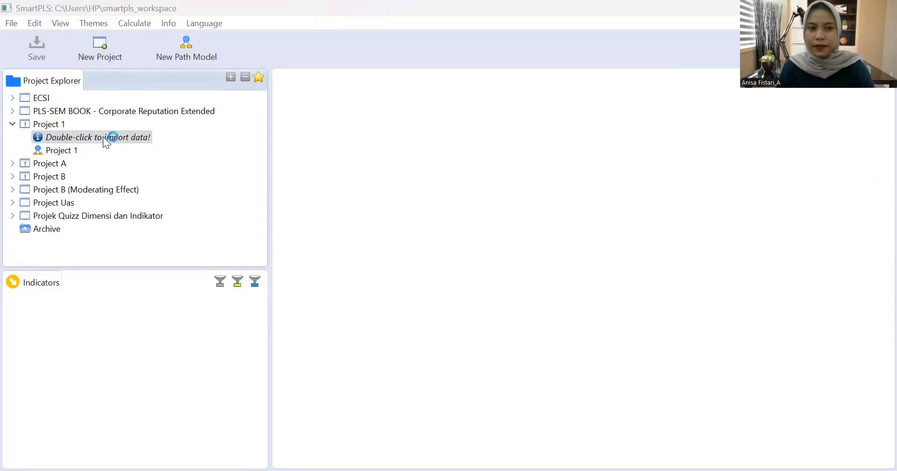
click(168, 149)
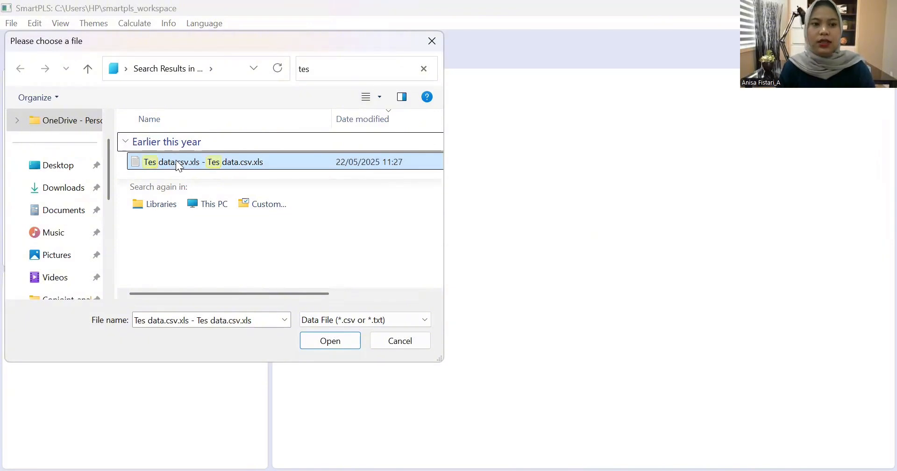
click(178, 163)
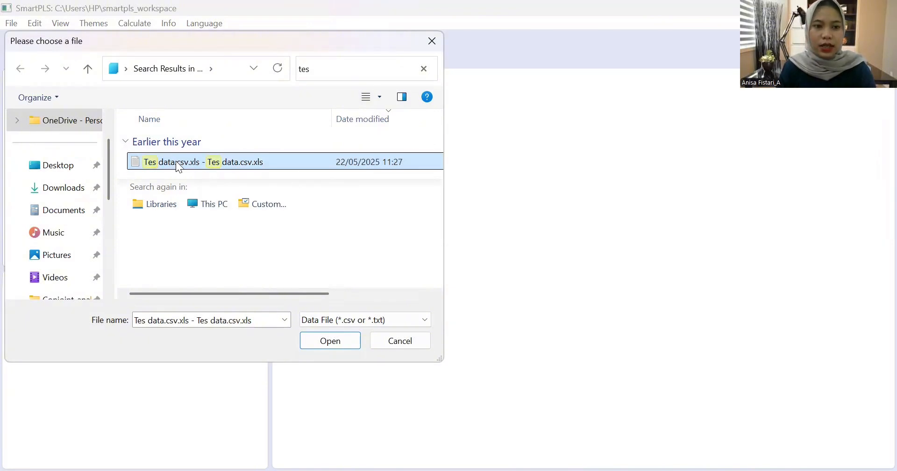
double_click(176, 161)
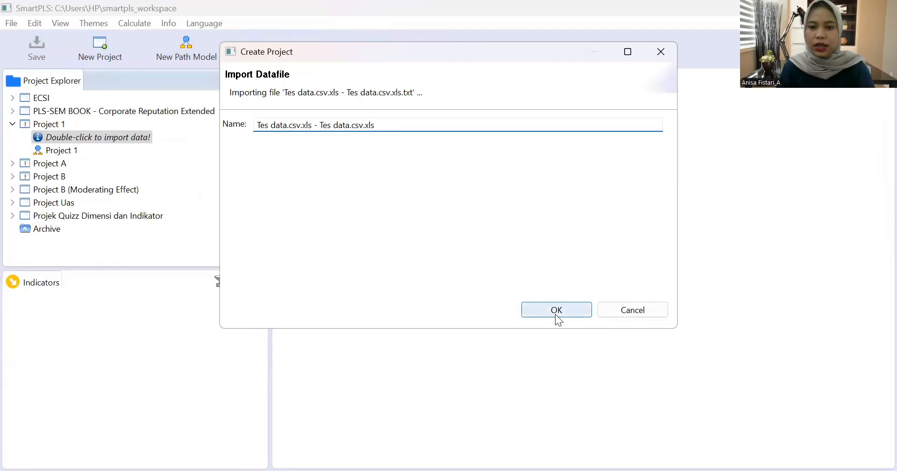
click(555, 315)
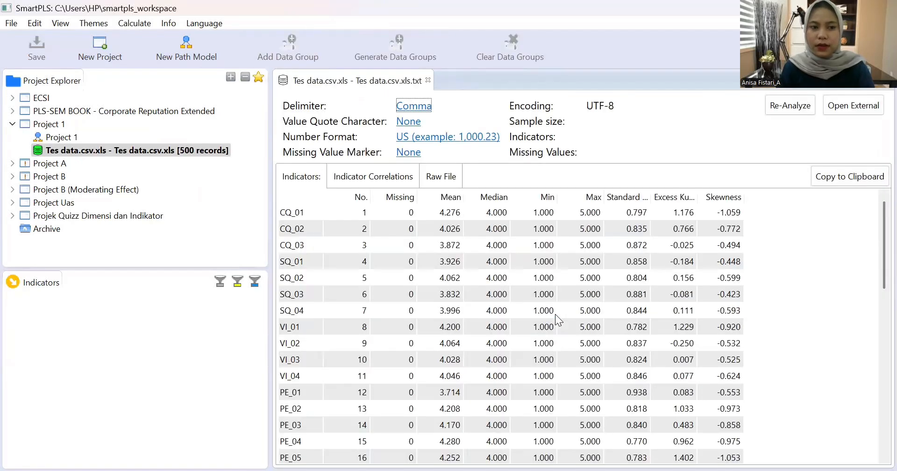
click(555, 314)
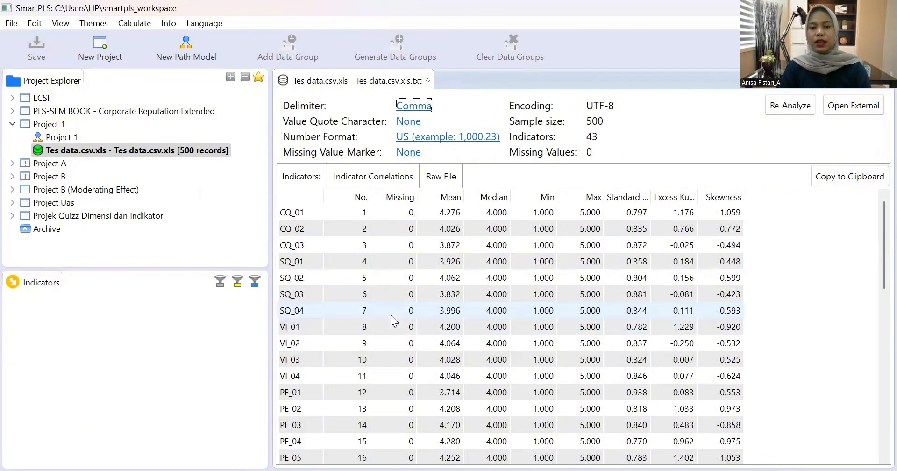
- Open the Project 1 path model and place one latent variable near the left side of the empty canvas
scroll(390, 315, down, 1)
scroll(391, 315, down, 2)
scroll(391, 314, up, 3)
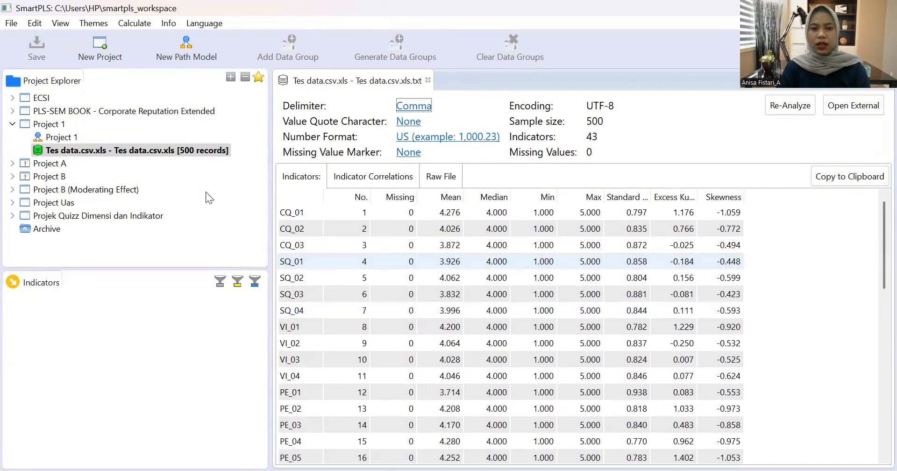
click(56, 138)
double_click(55, 137)
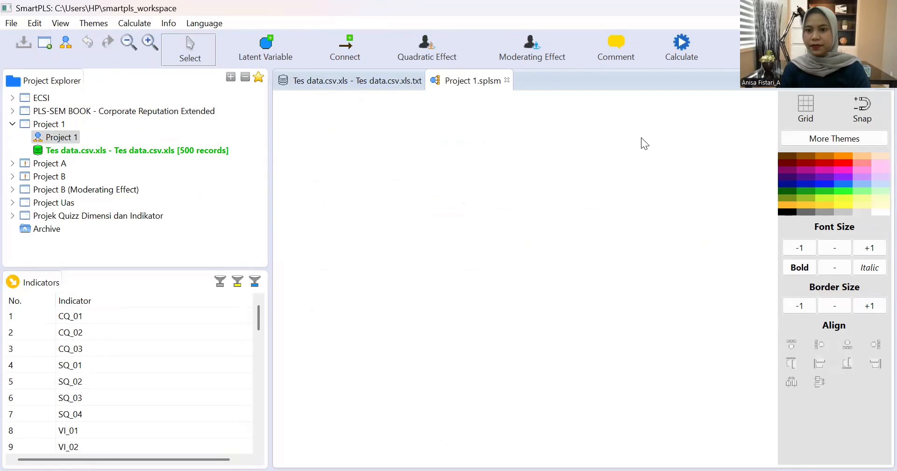
click(265, 46)
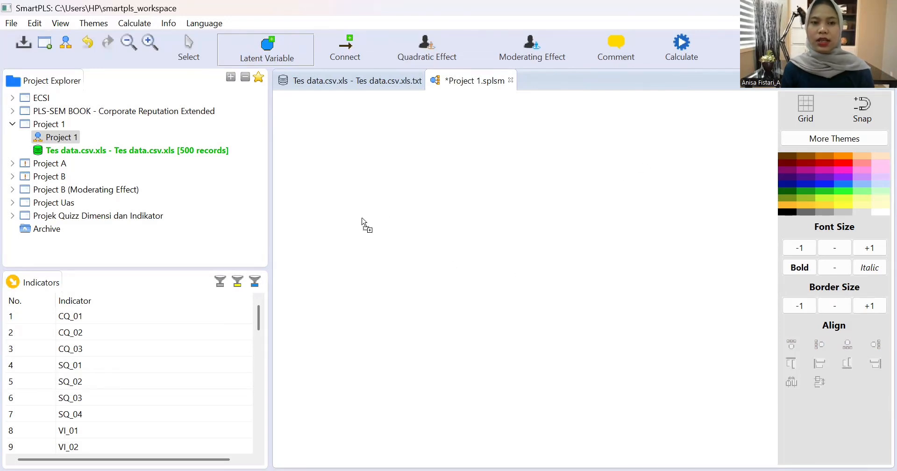
click(317, 207)
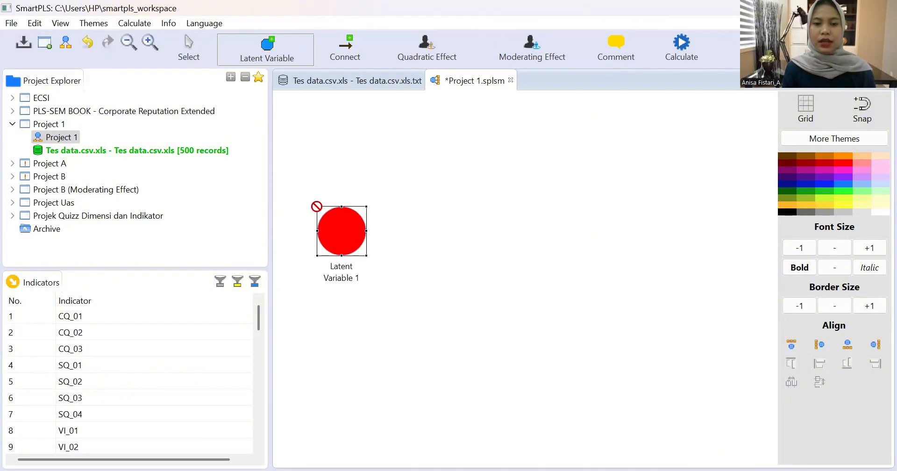
- Rename the placed latent variable to "VR Quality"
mouse_move(347, 250)
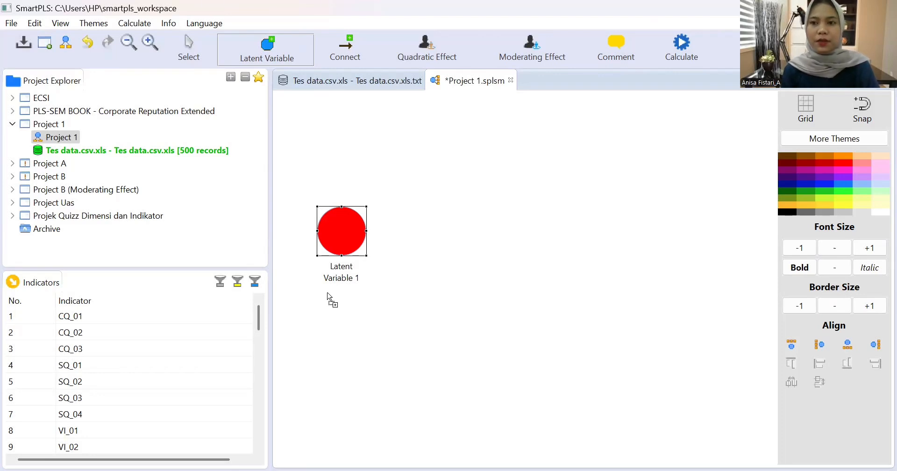
right_click(337, 240)
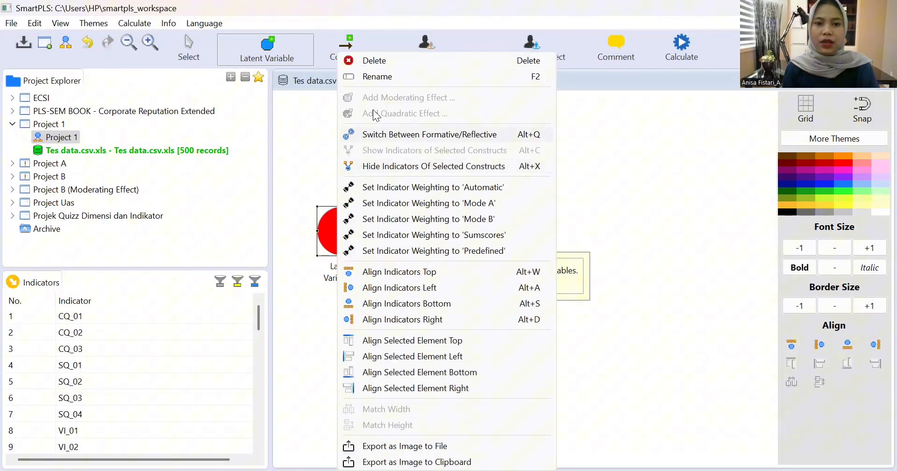
click(367, 82)
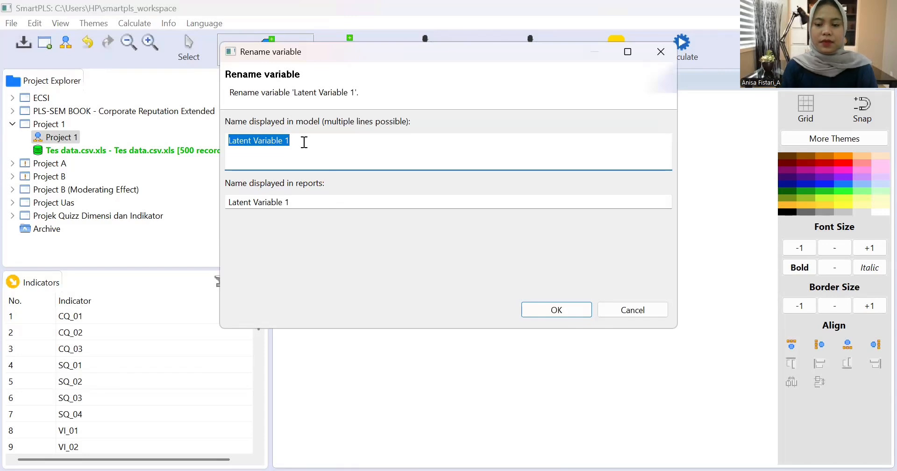
key(BackSpace)
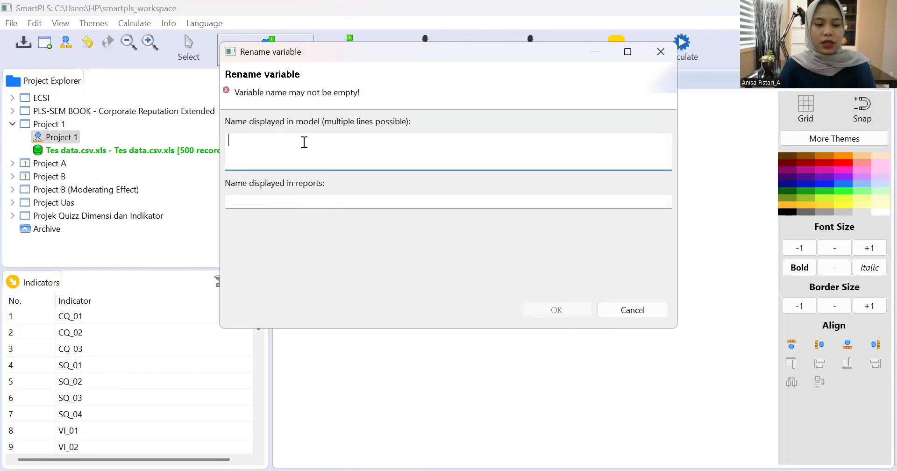
text(VR)
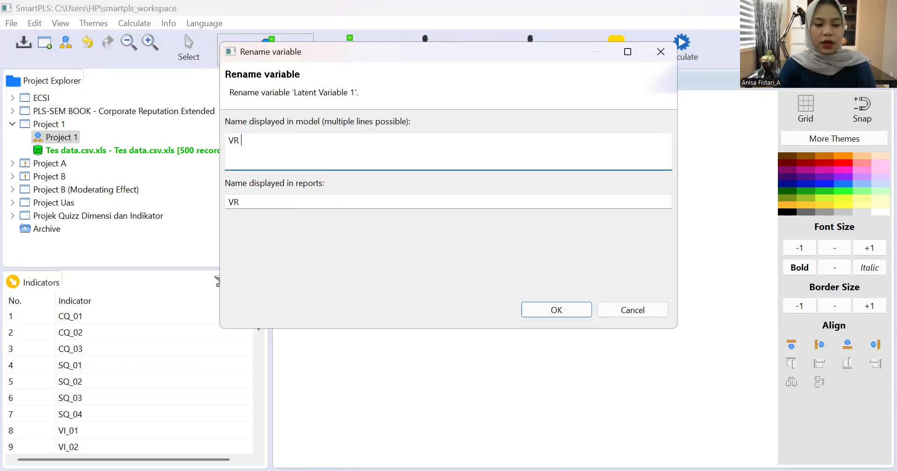
text( Qua)
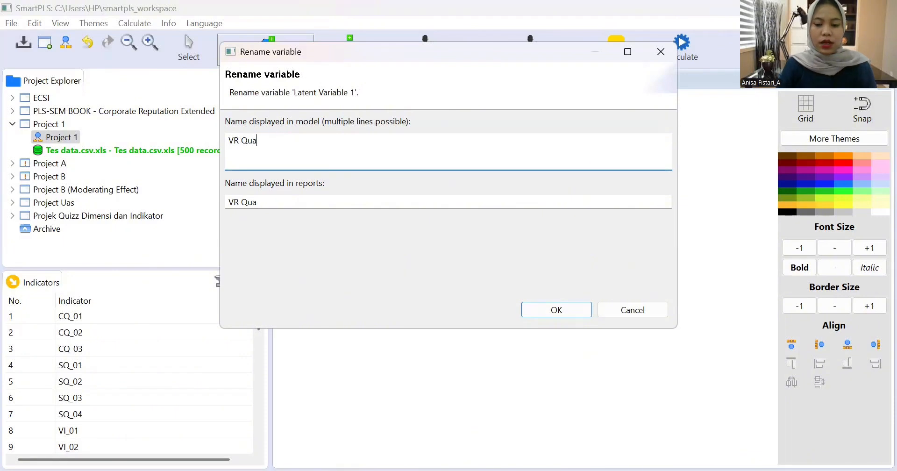
text(lity)
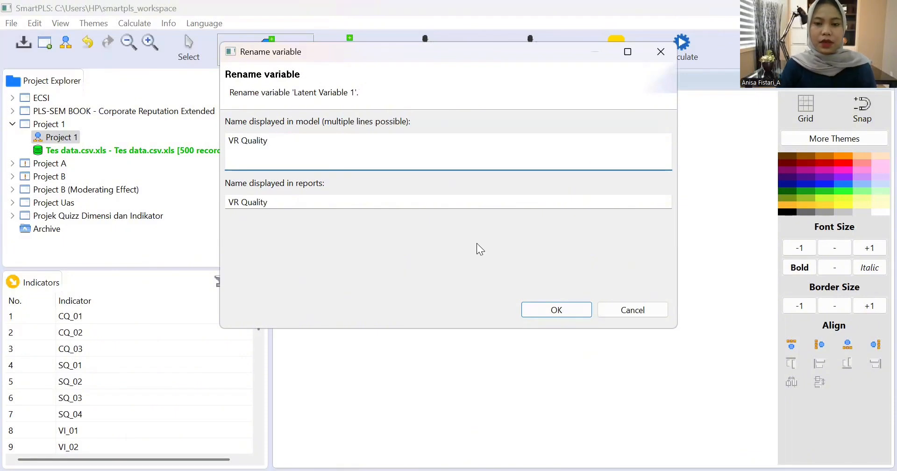
click(539, 306)
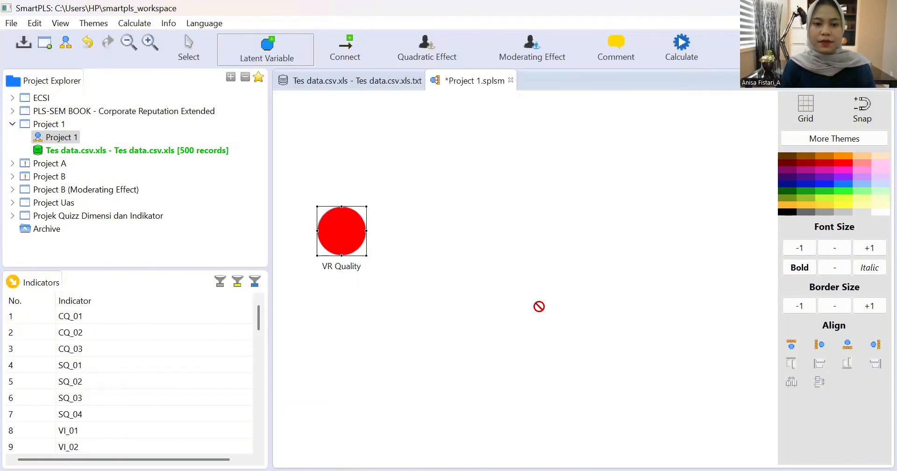
key(ctrl+z)
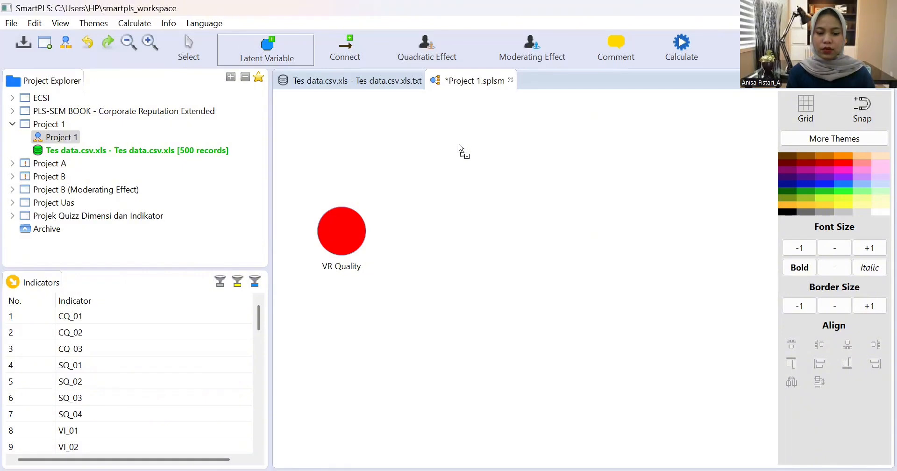
- Add six latent variables in a column to the right of VR Quality, plus two more side by side farther right
click(467, 157)
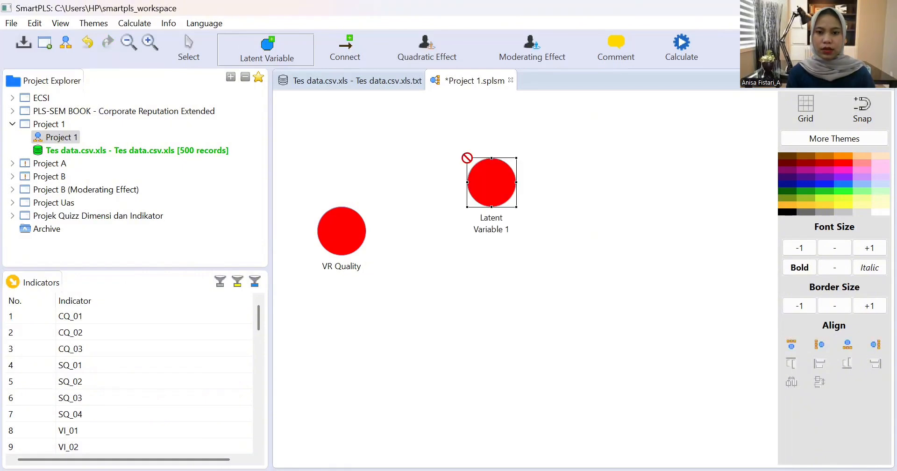
click(484, 256)
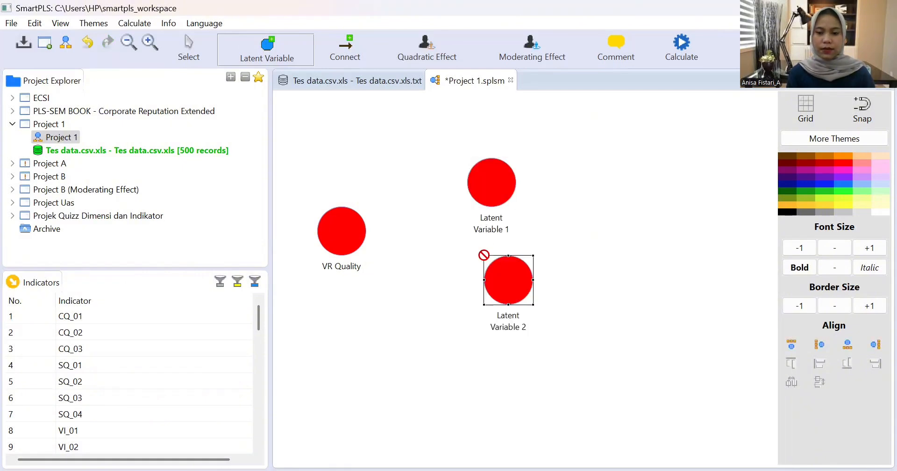
click(488, 363)
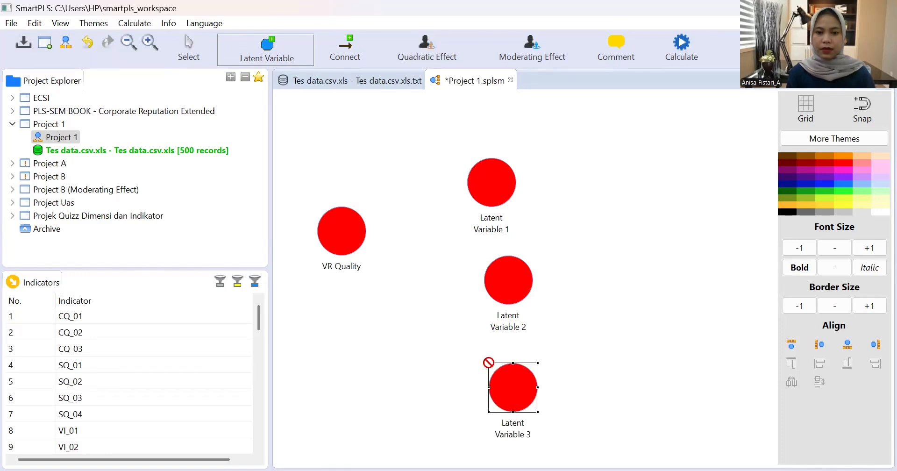
scroll(488, 363, down, 2)
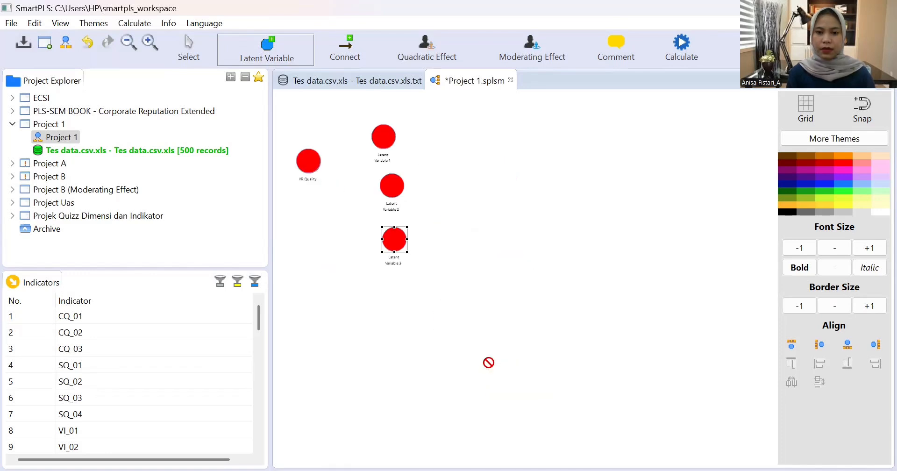
click(390, 298)
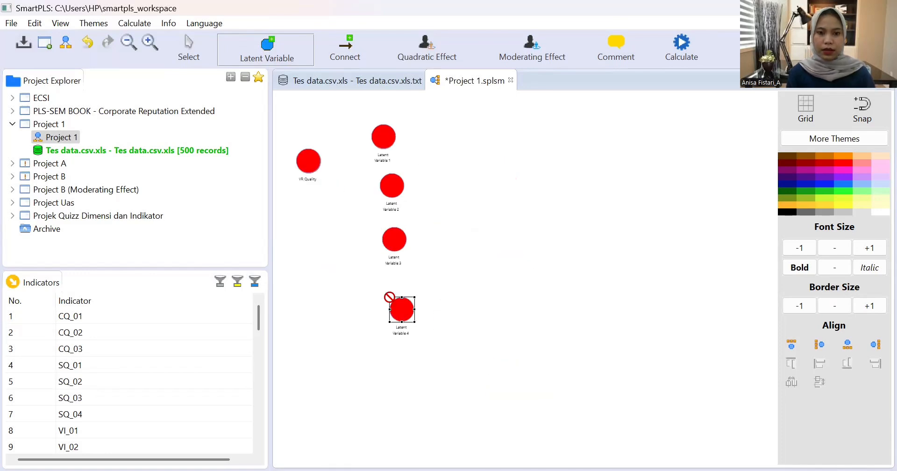
click(395, 371)
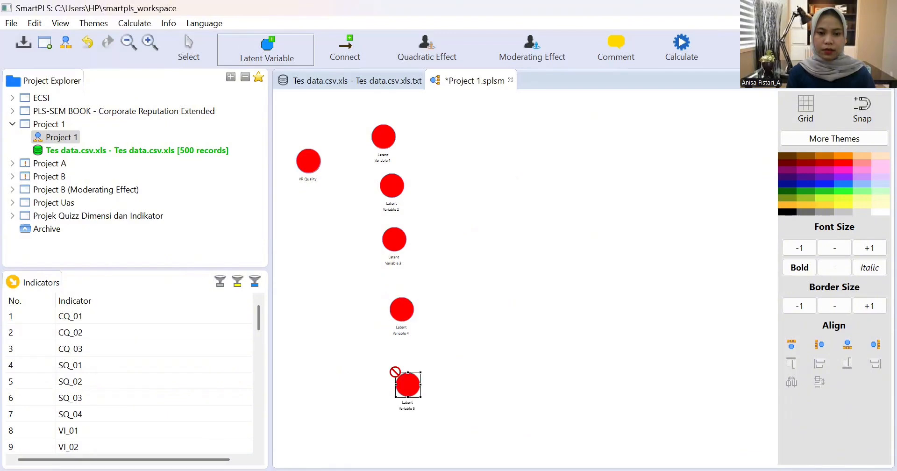
click(407, 438)
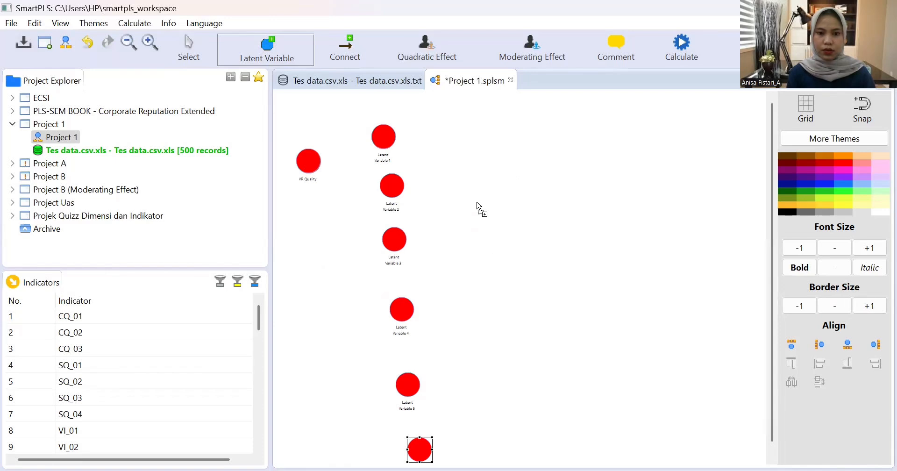
click(486, 172)
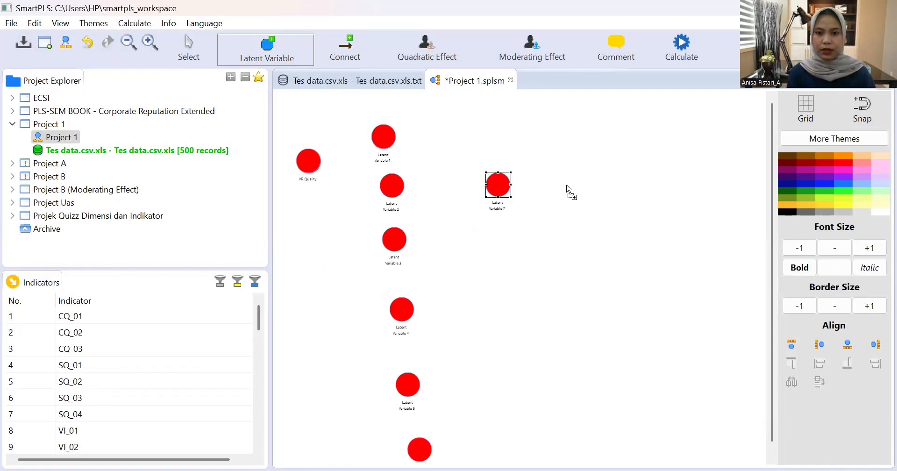
click(573, 182)
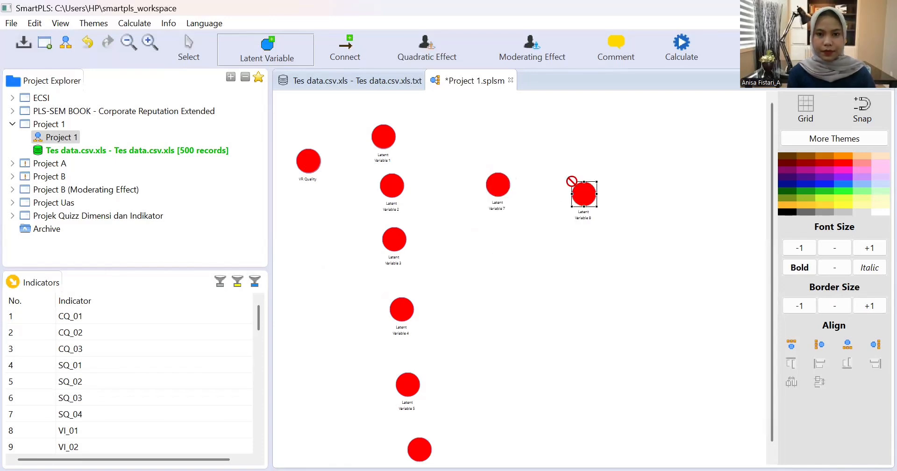
- Align the six latent variables in the column, Latent Variable 1 through 6, by their left edges
click(188, 49)
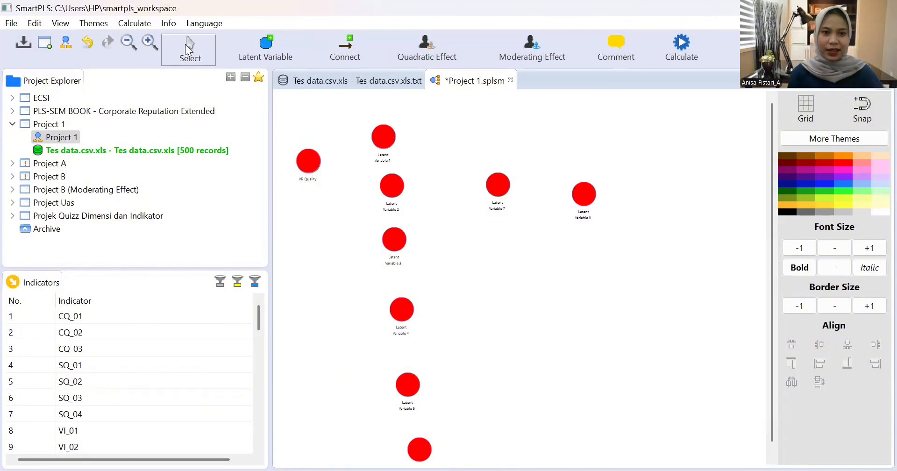
click(385, 138)
ctrl+click(393, 186)
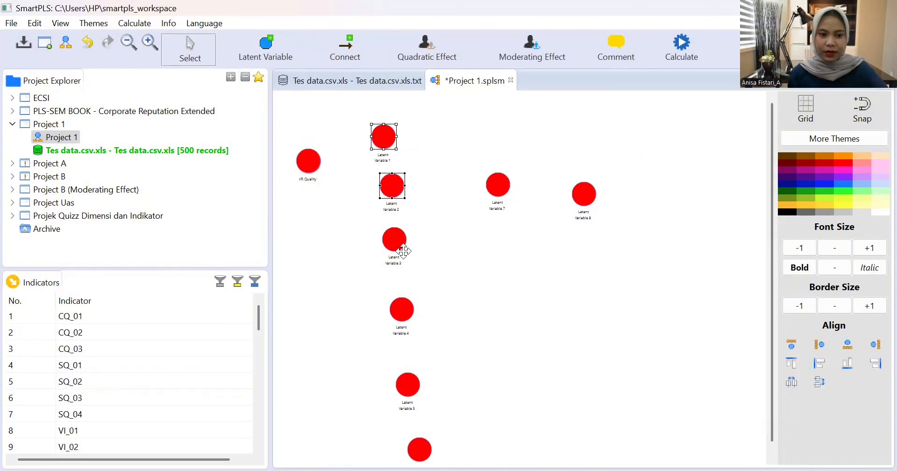
ctrl+click(396, 242)
ctrl+click(409, 321)
ctrl+click(418, 380)
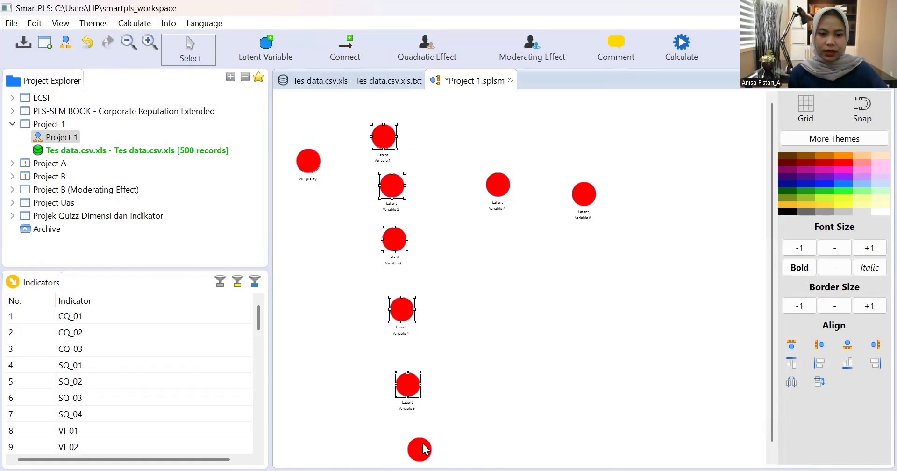
ctrl+click(422, 445)
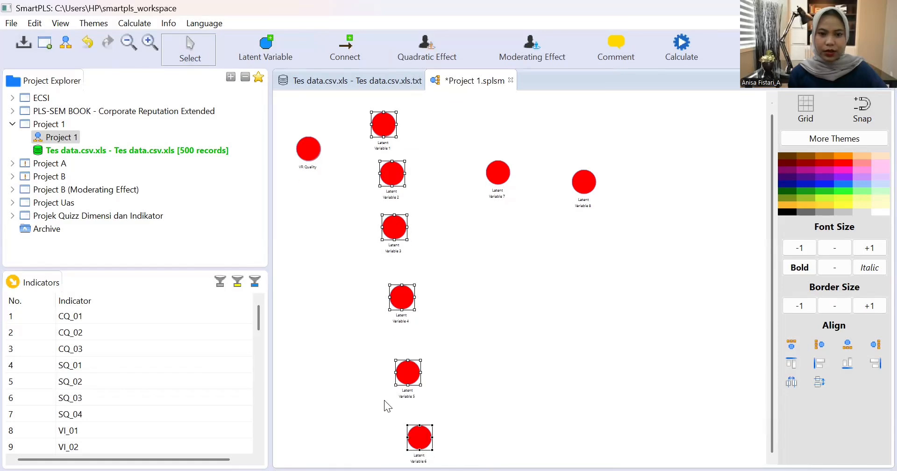
right_click(424, 136)
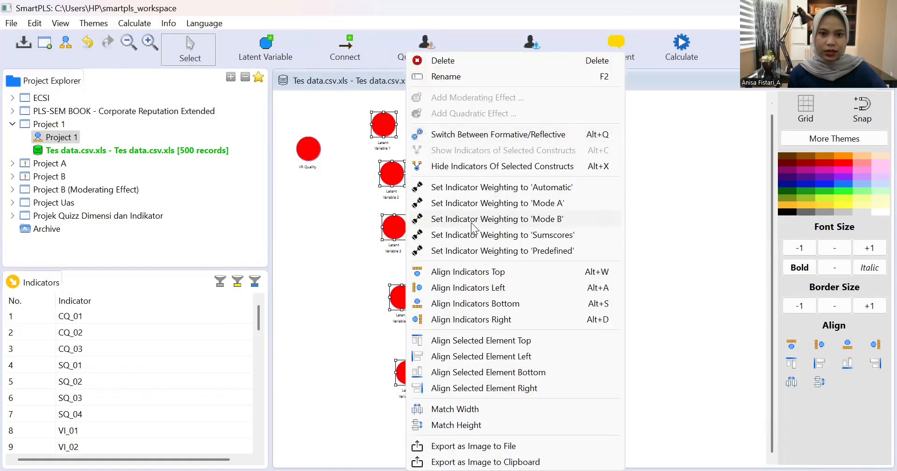
click(462, 358)
- Align VR Quality, Latent Variable 7 and Latent Variable 8 in one row by their top edges
click(312, 157)
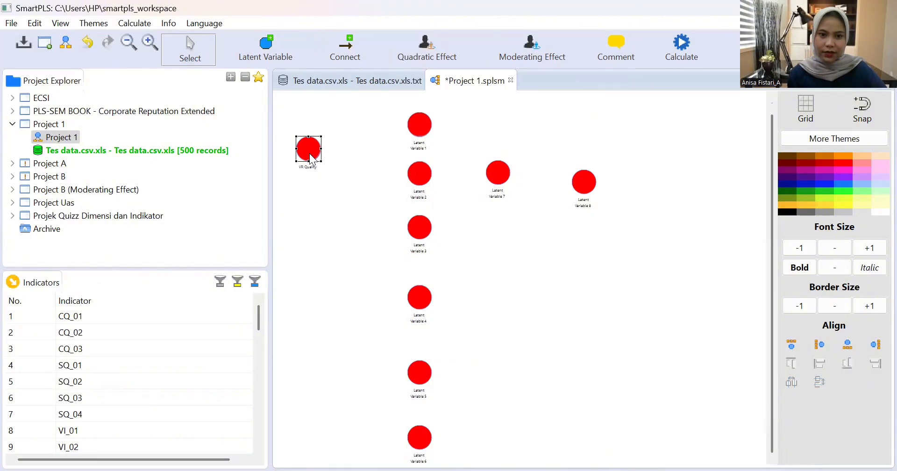
ctrl+click(488, 176)
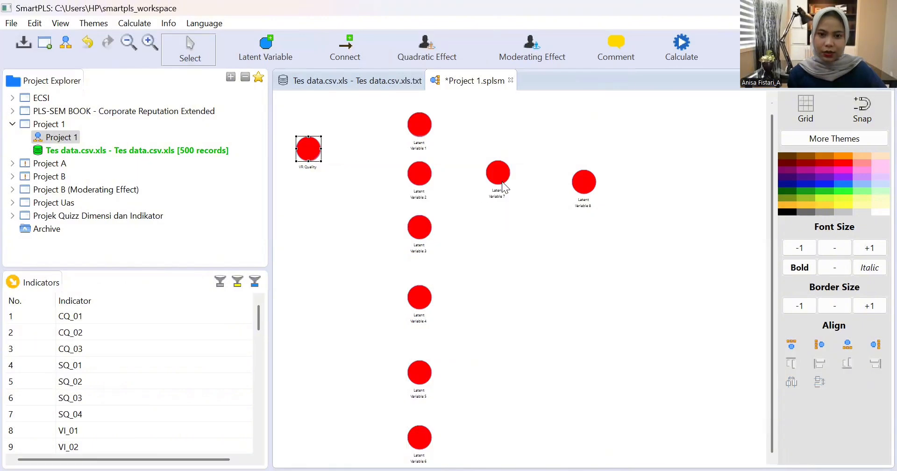
ctrl+click(579, 184)
right_click(584, 181)
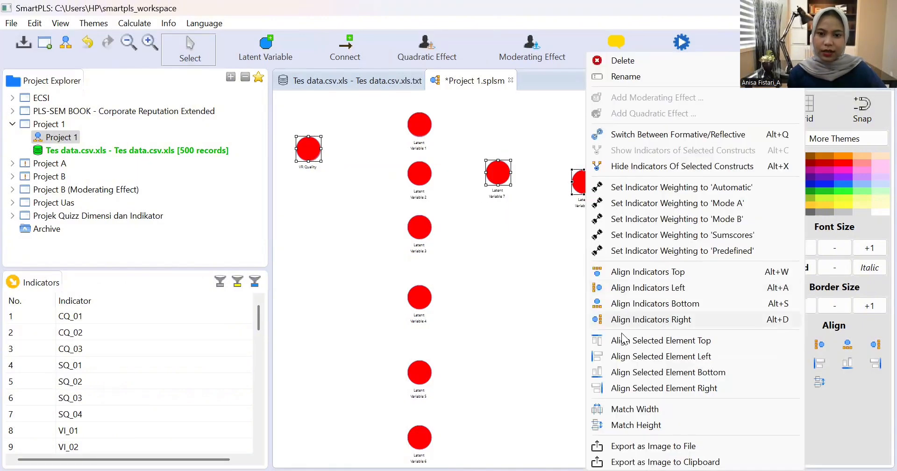
click(623, 341)
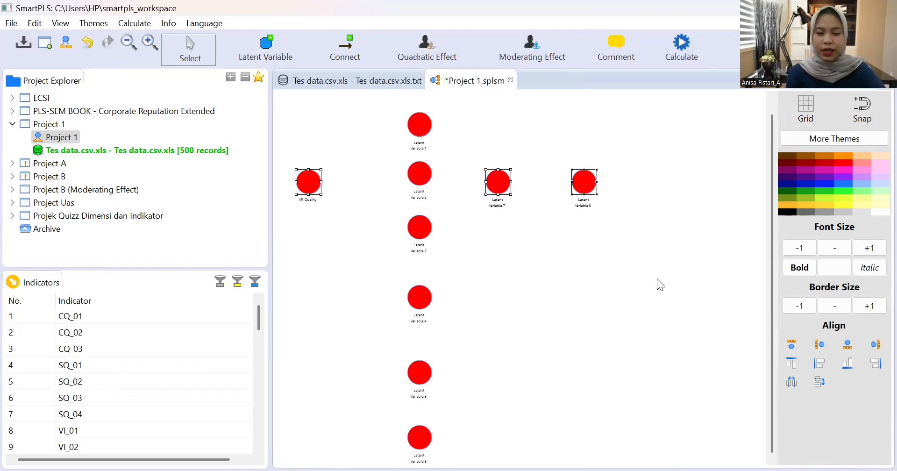
- Rename Latent Variable 1 at the head of the column to "Parcived Enjoyment"
scroll(410, 137, up, 4)
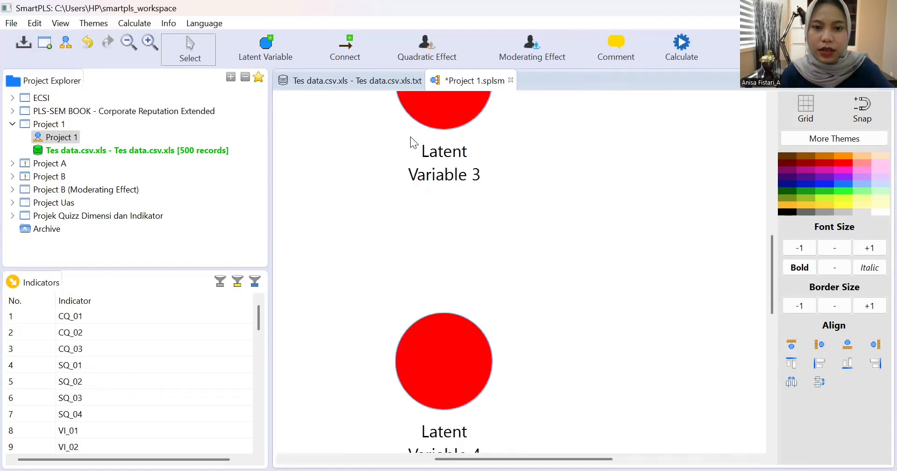
scroll(410, 137, down, 1)
scroll(410, 136, down, 2)
scroll(410, 137, down, 1)
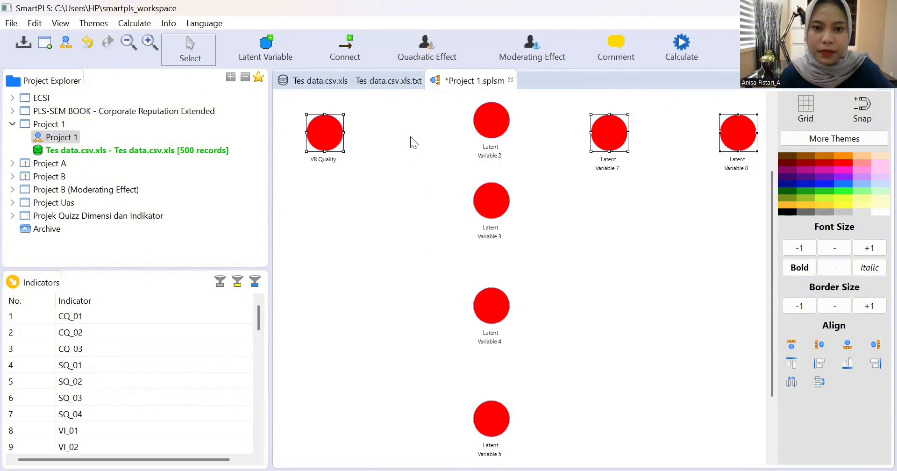
scroll(439, 156, up, 1)
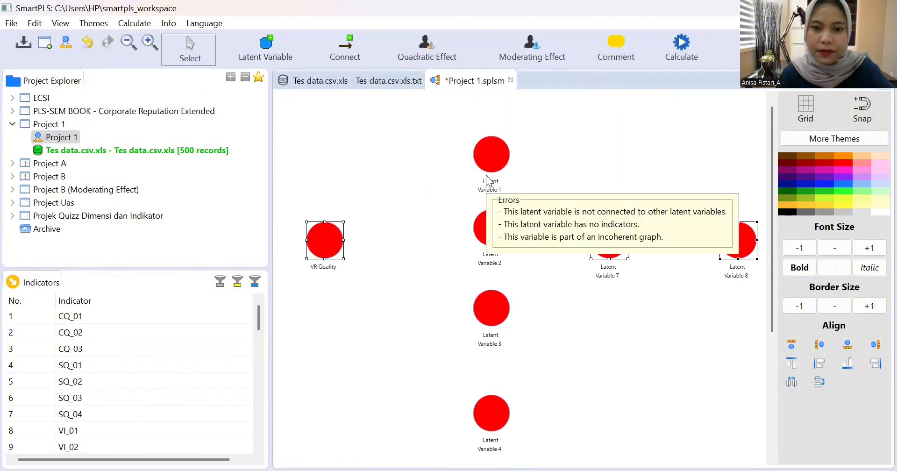
click(488, 179)
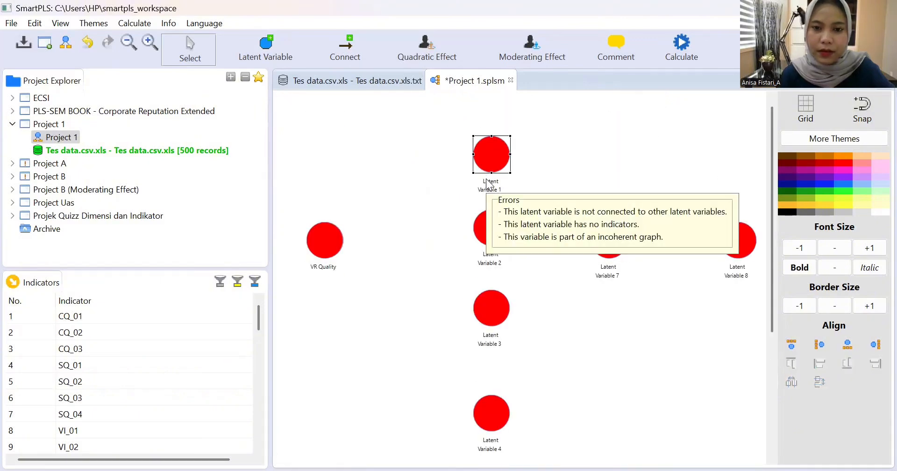
right_click(487, 183)
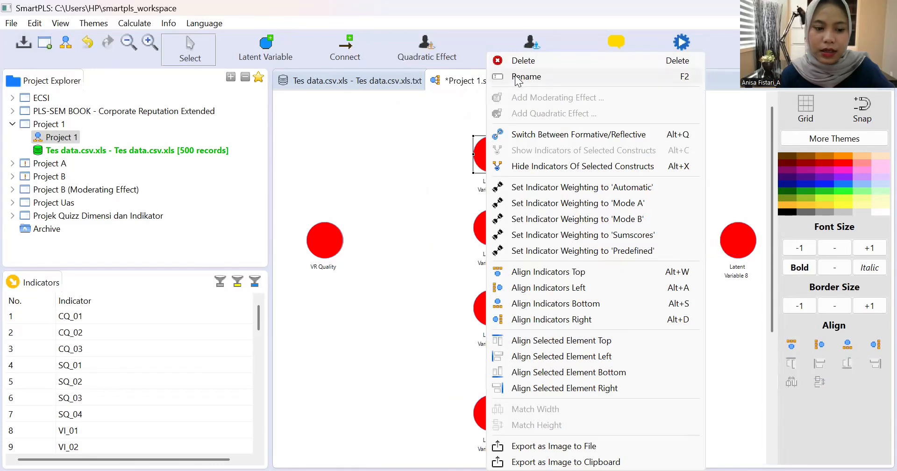
click(517, 79)
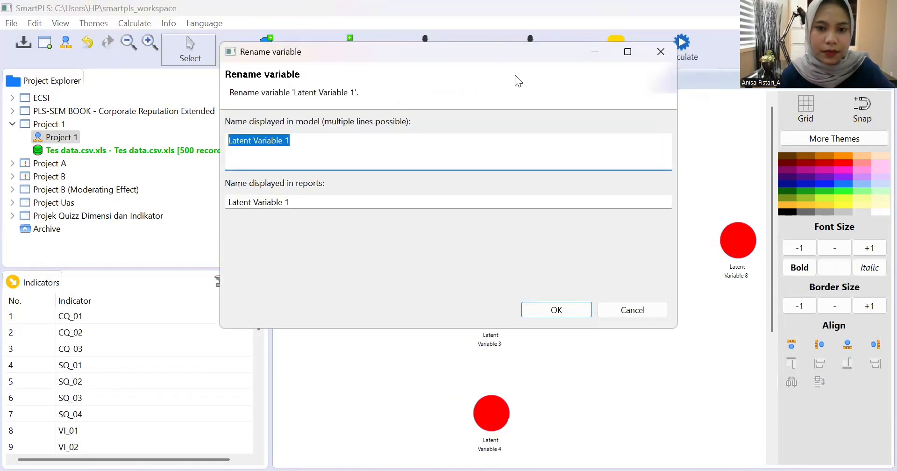
key(BackSpace)
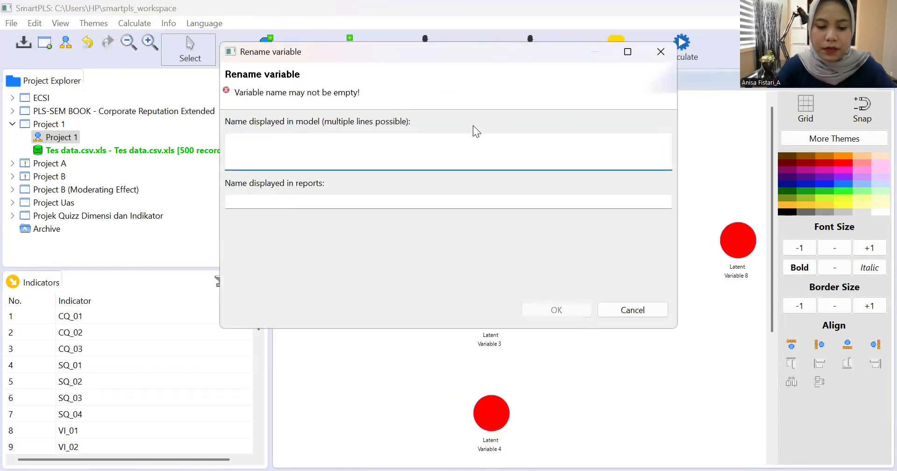
text(Par)
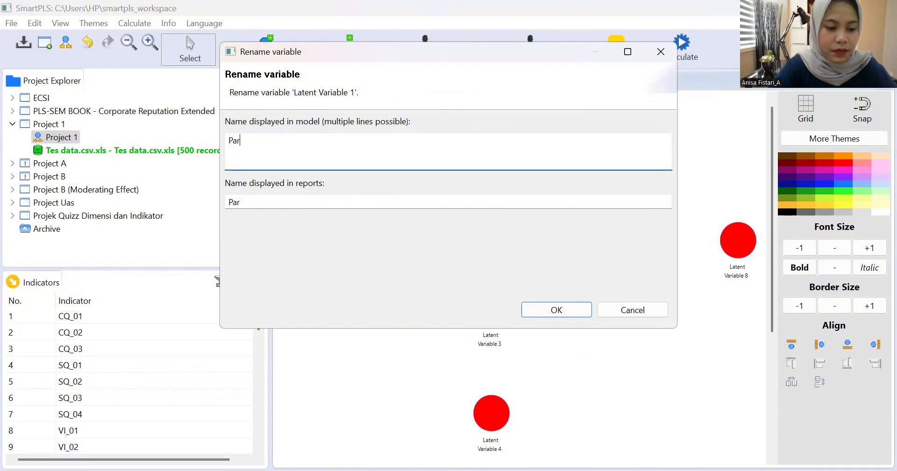
text(cive)
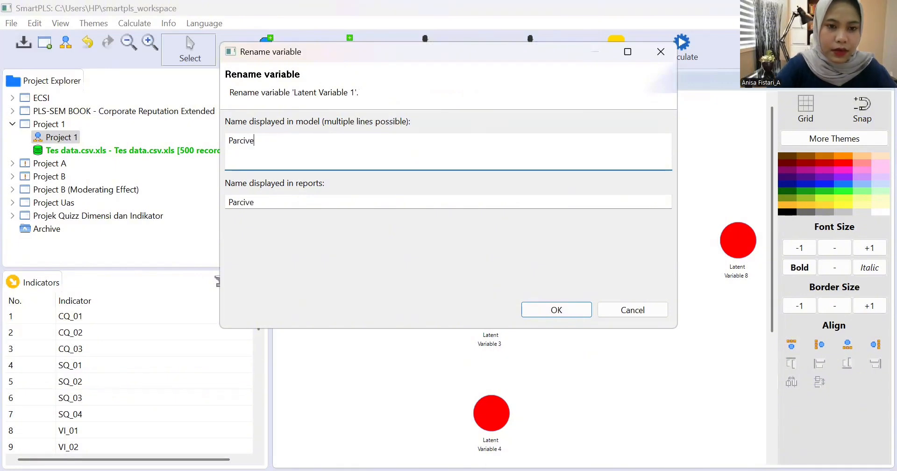
text(d E)
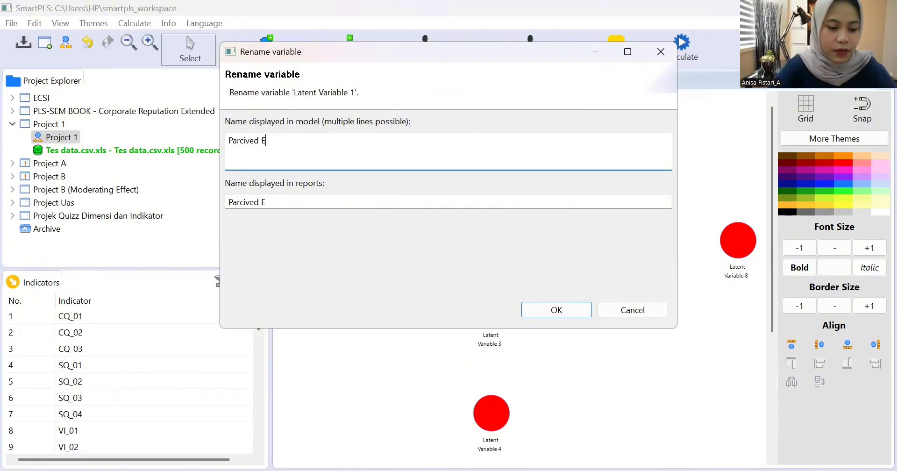
text(njoym)
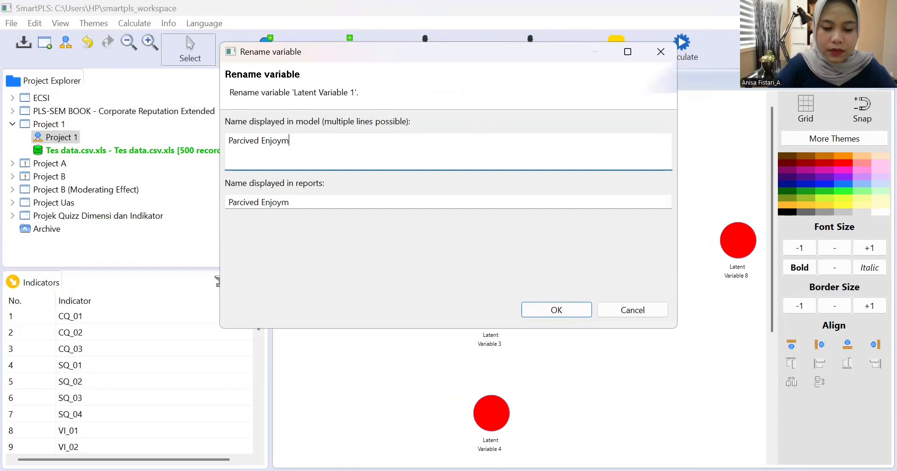
text(ent)
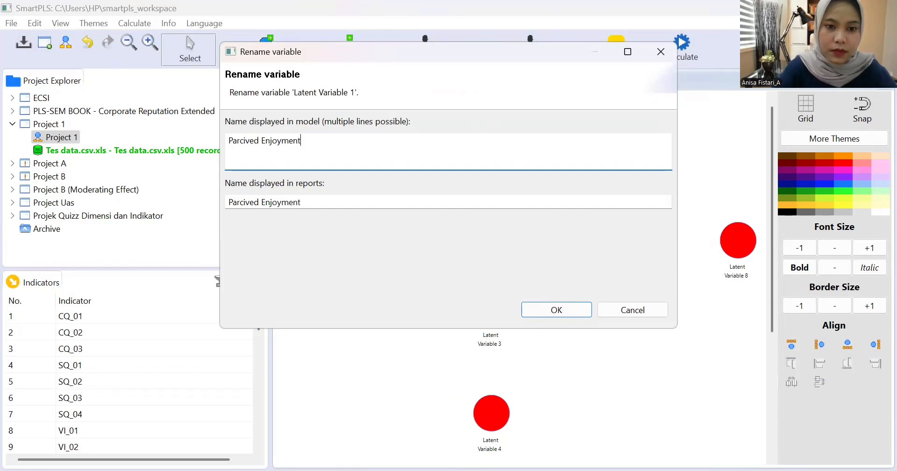
click(556, 311)
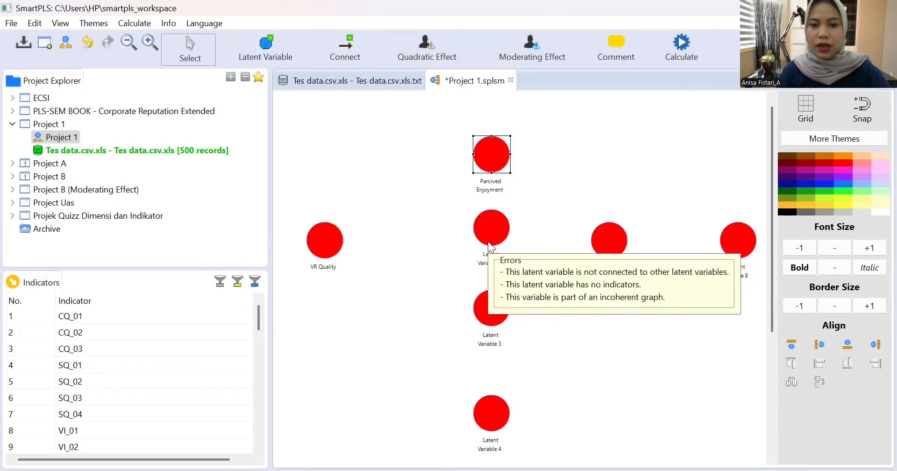
- Rename Latent Variable 2 to "Preceived immersion"
right_click(491, 231)
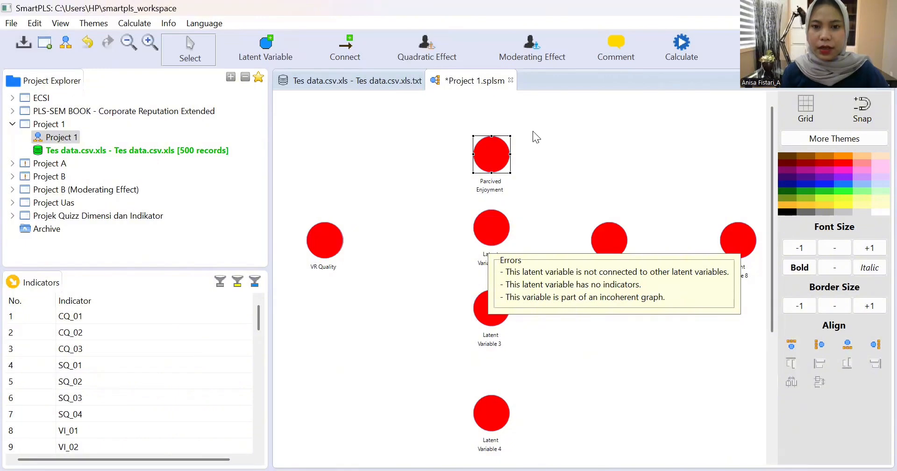
click(533, 77)
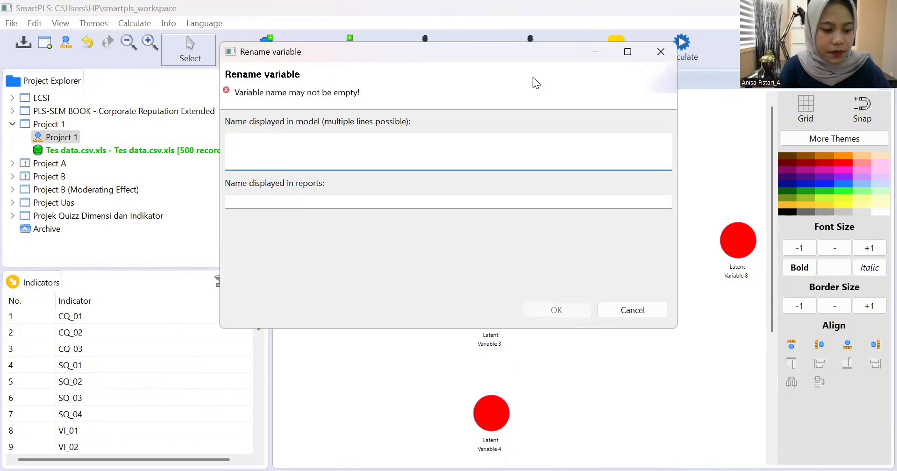
text(Pre)
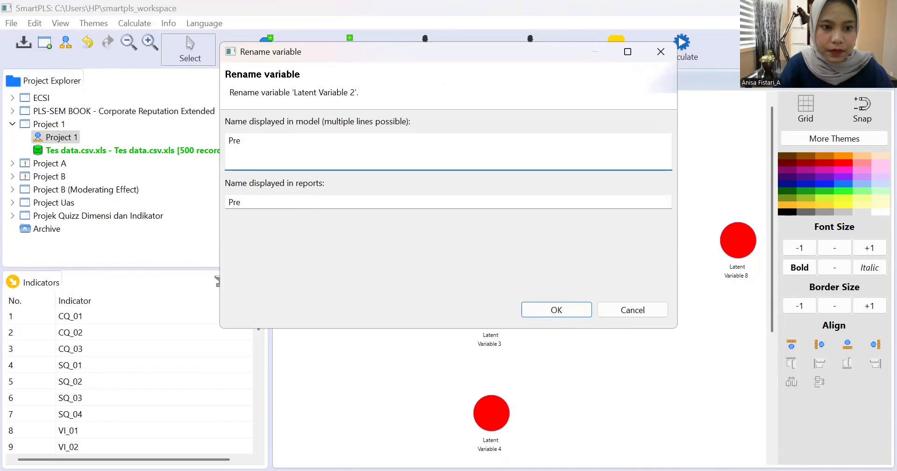
text(ceived)
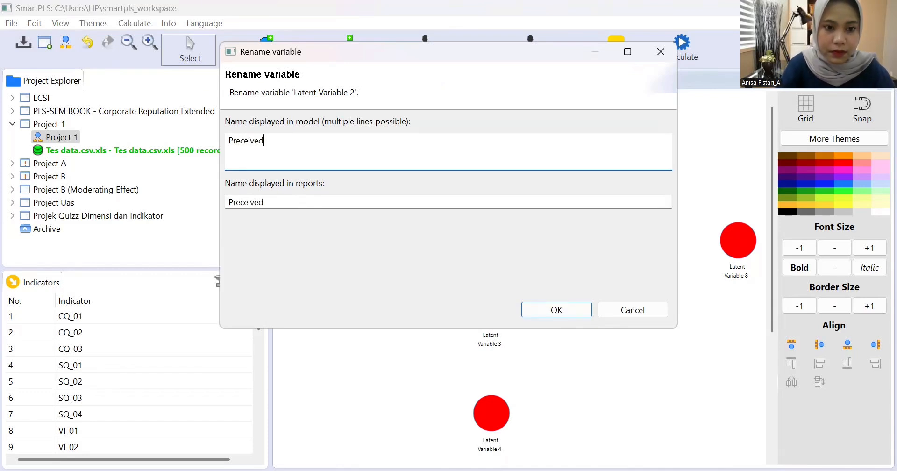
text( immers)
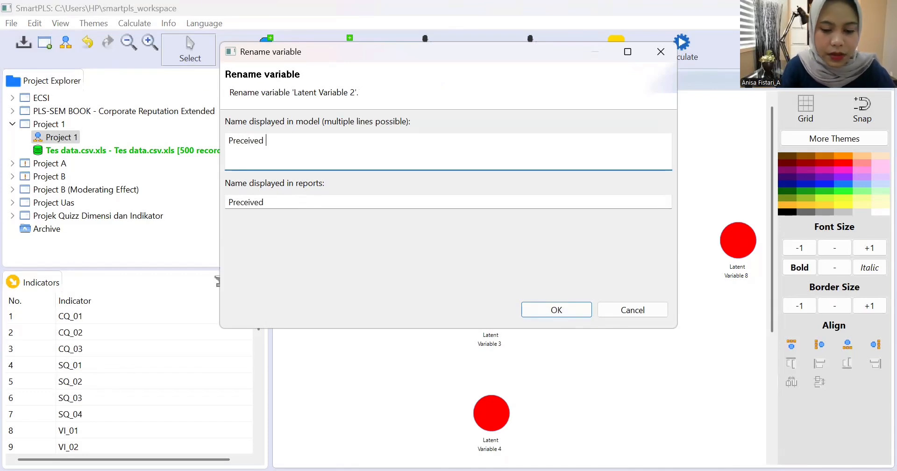
text(io)
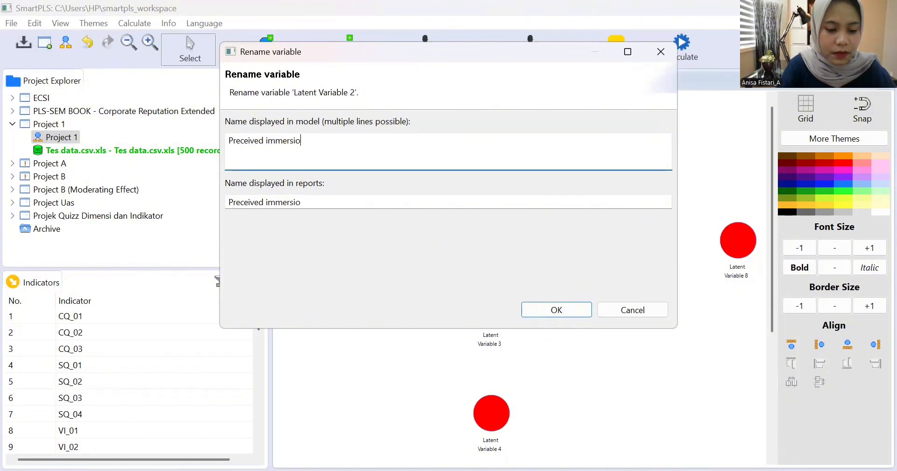
text(n)
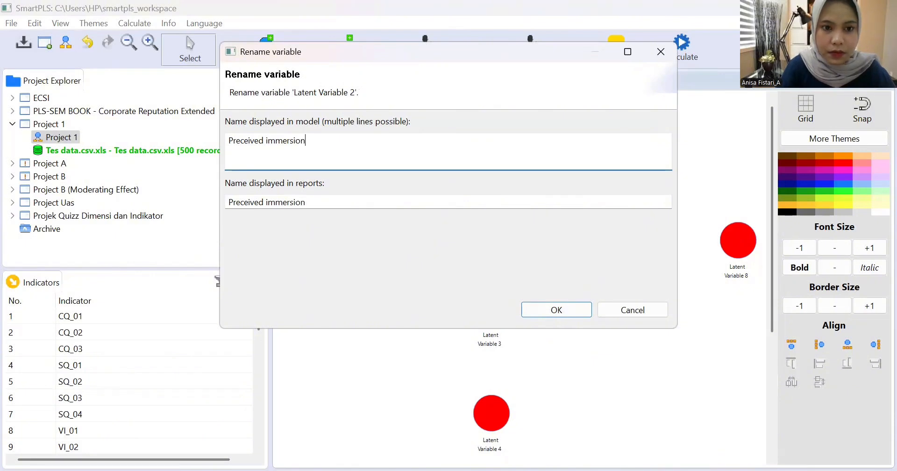
click(552, 310)
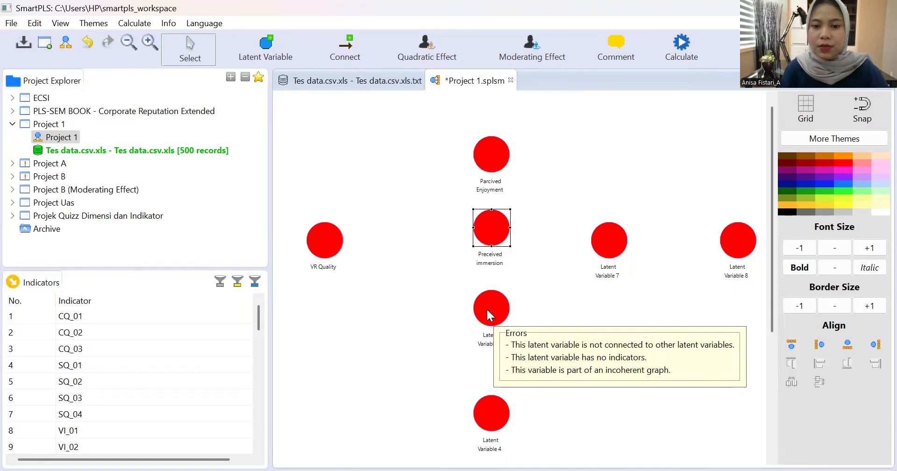
- Rename Latent Variable 3, below Preceived immersion in the column, to "Perceived Usefulness"
click(486, 308)
right_click(486, 307)
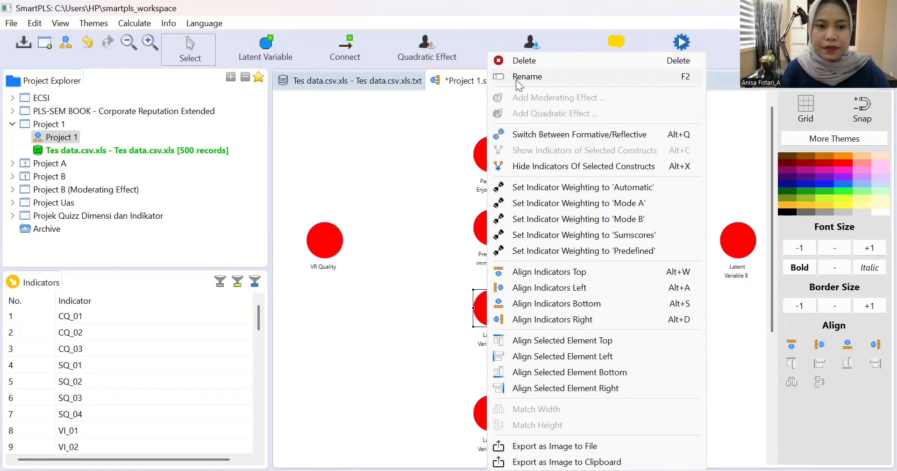
click(516, 80)
key(BackSpace)
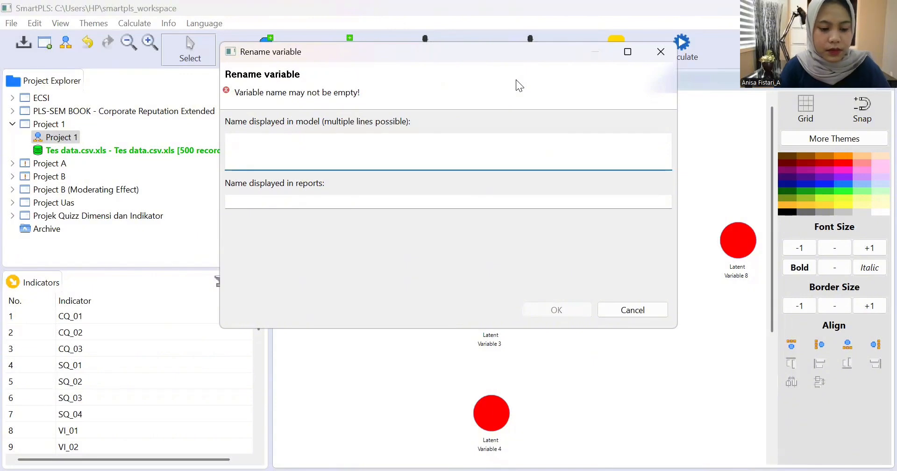
text(Per)
text(c)
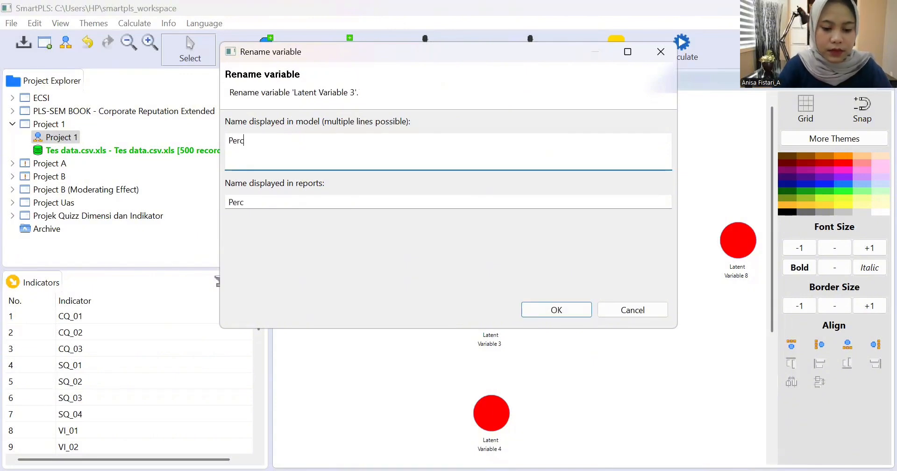
text(eived)
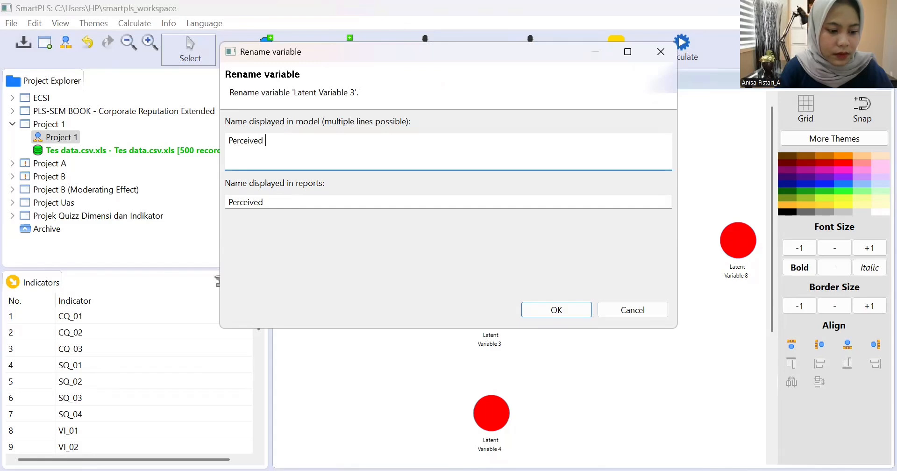
text( Use)
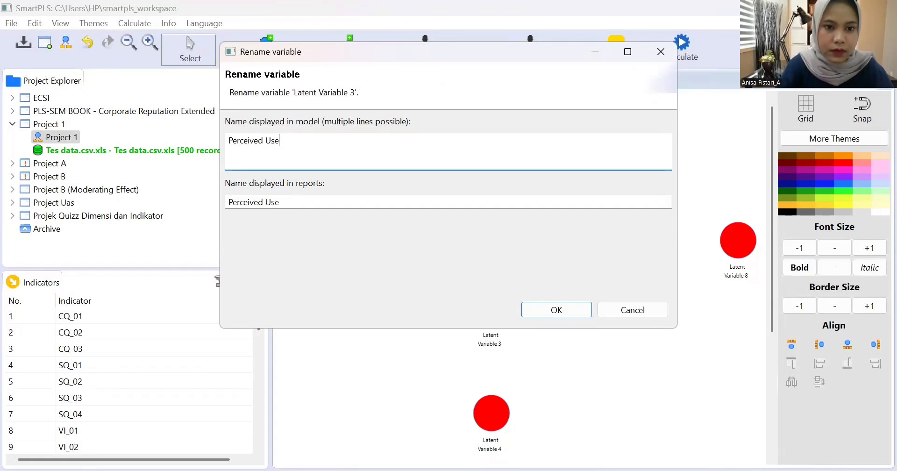
text(ful)
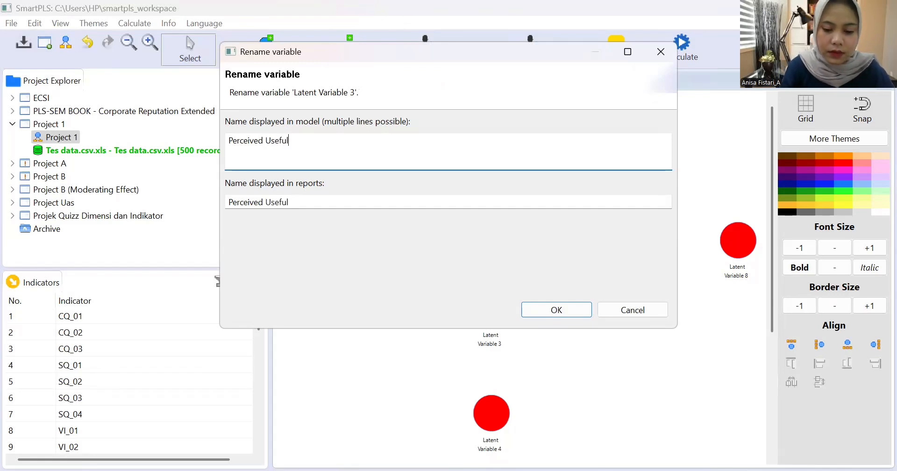
text(ness)
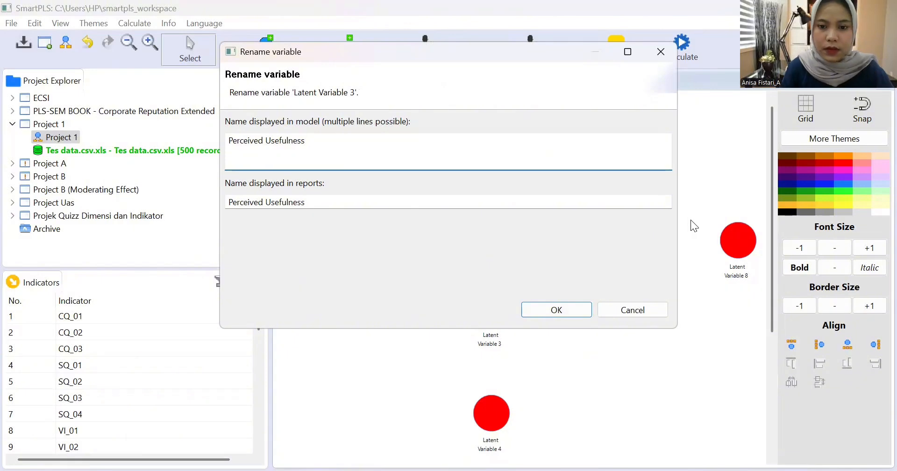
click(561, 308)
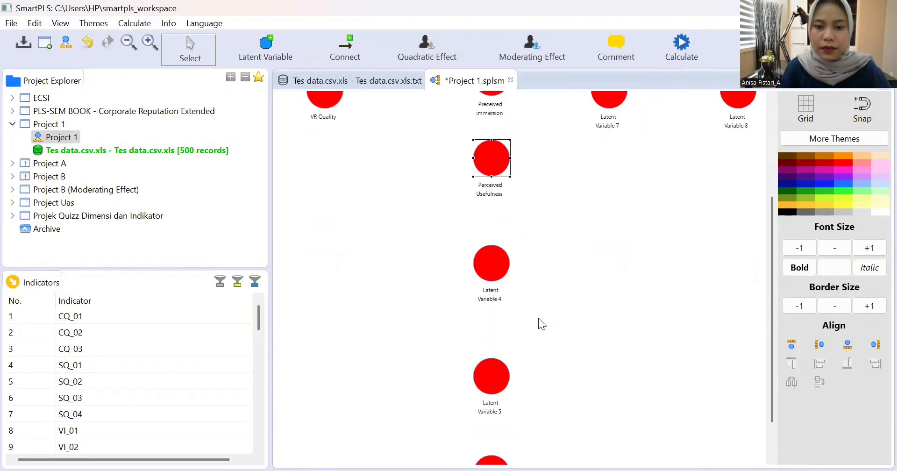
- Rename Latent Variable 4, below Perceived Usefulness in the column, to "Perceived Cost"
right_click(490, 263)
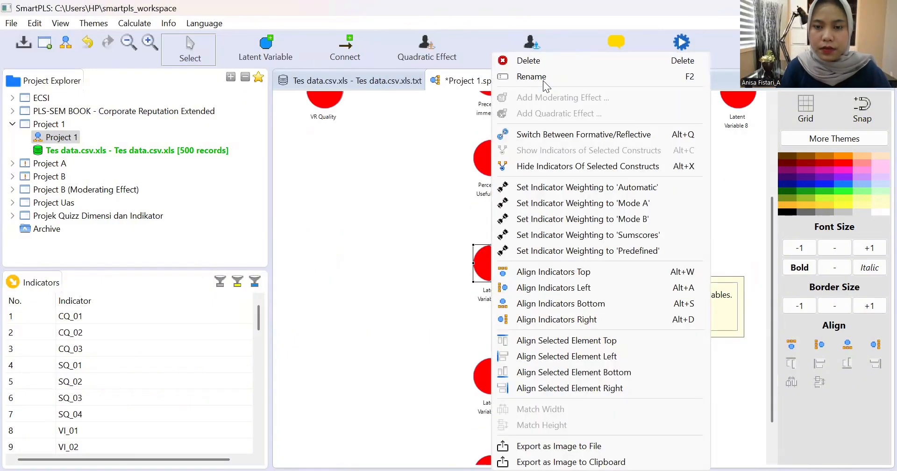
click(544, 82)
key(BackSpace)
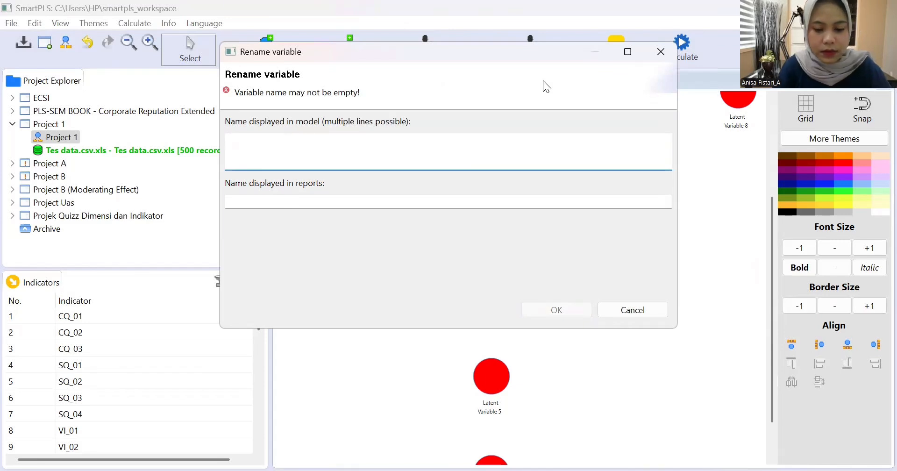
text(Per)
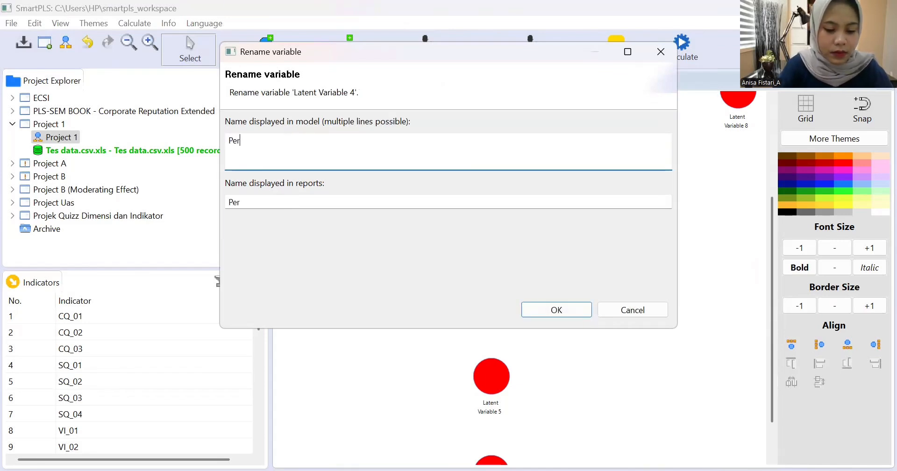
text(ceive)
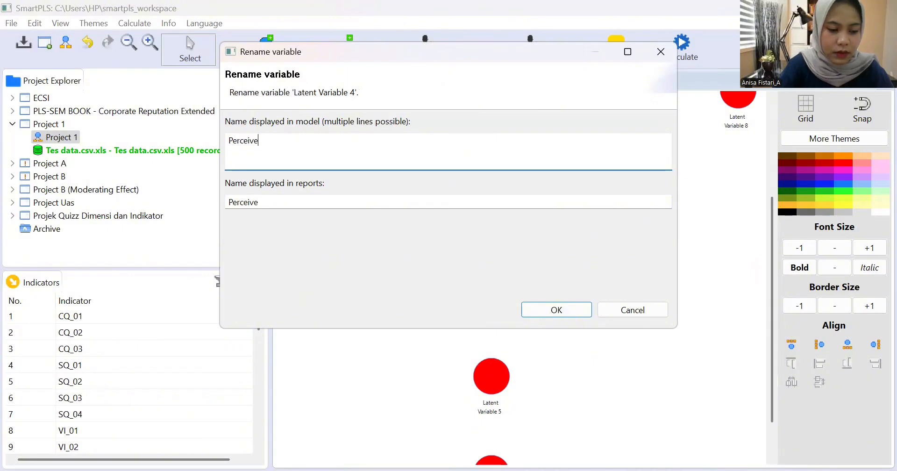
text(d Cost)
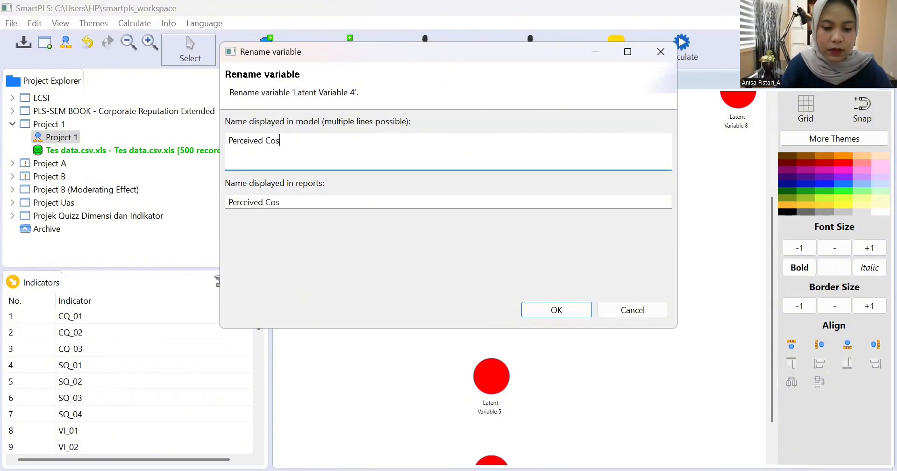
click(563, 308)
- Rename Latent Variable 5, below Perceived Cost in the column, to "Perceived Risk"
click(479, 343)
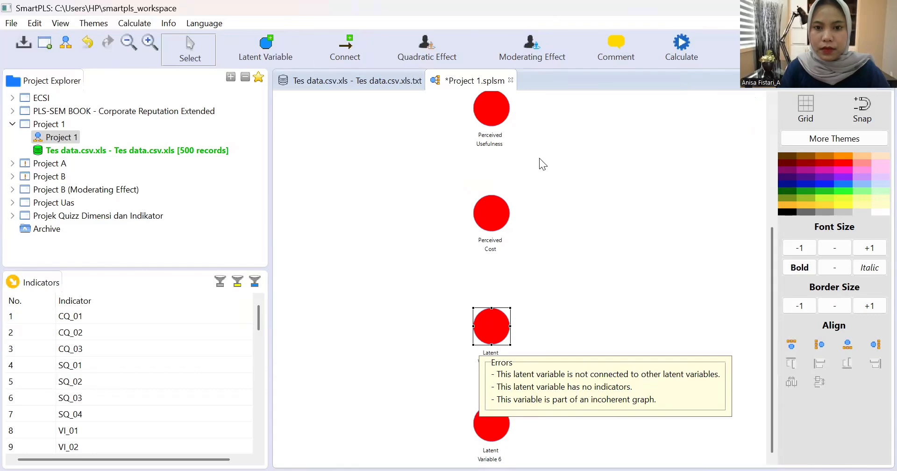
right_click(479, 344)
click(507, 83)
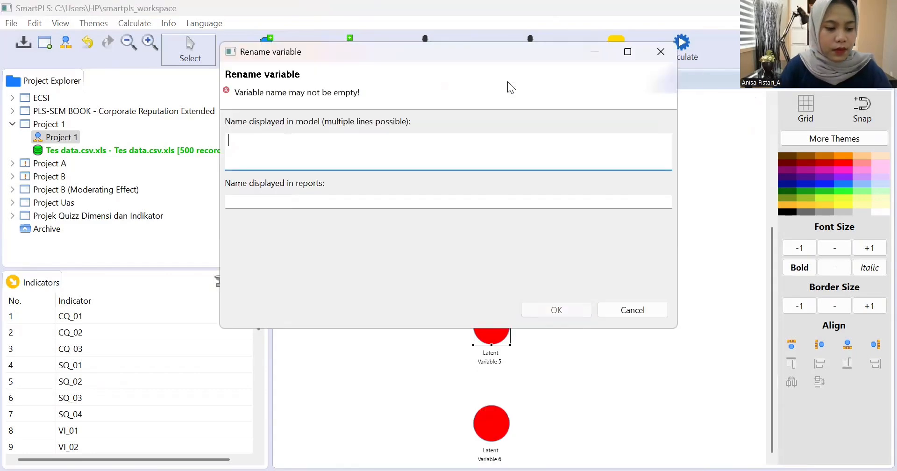
text(Per)
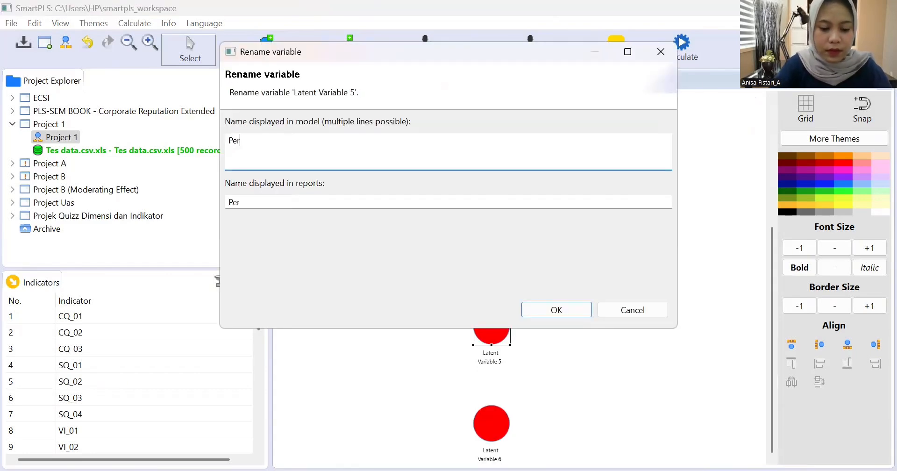
text(ceived )
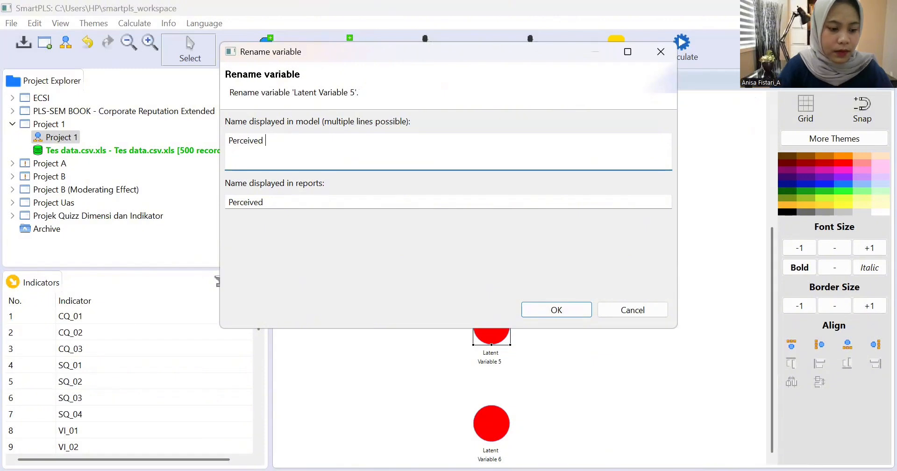
text(Risk)
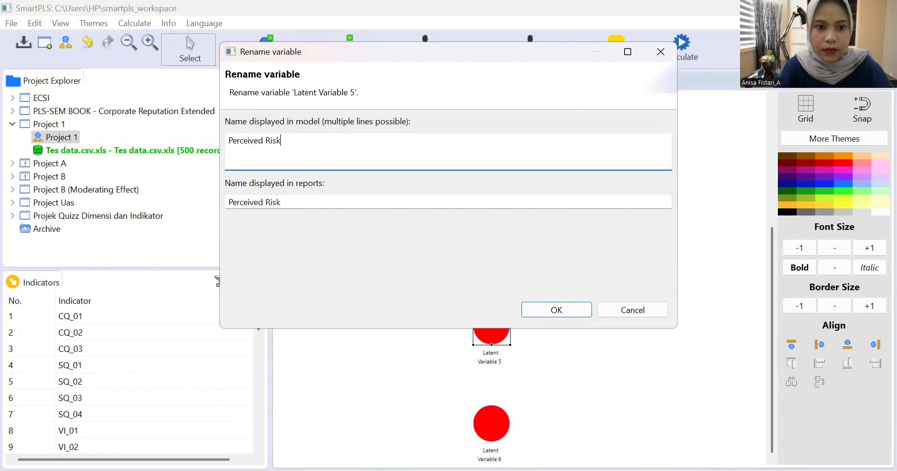
click(572, 308)
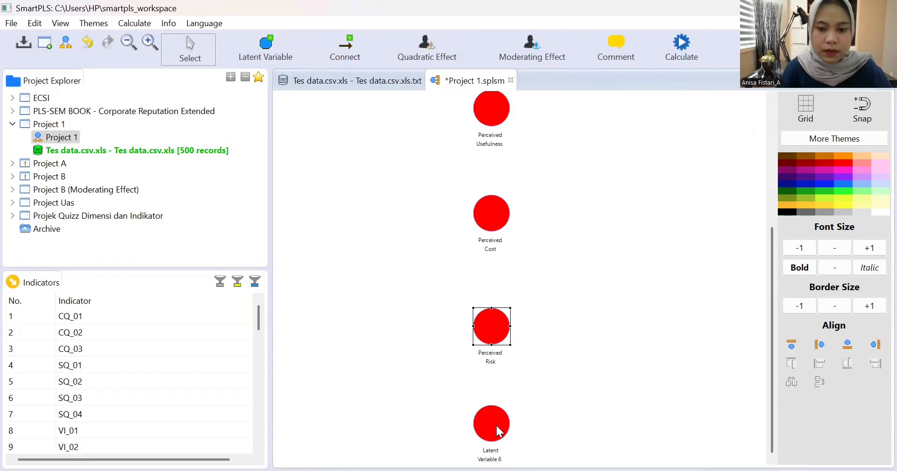
- Rename Latent Variable 6, the last construct in the column, to "Perceived Complexity"
click(496, 426)
right_click(496, 425)
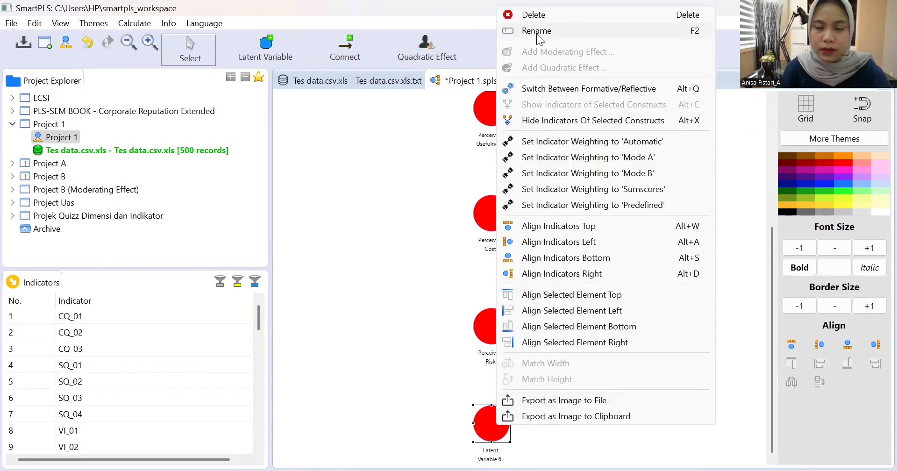
click(537, 30)
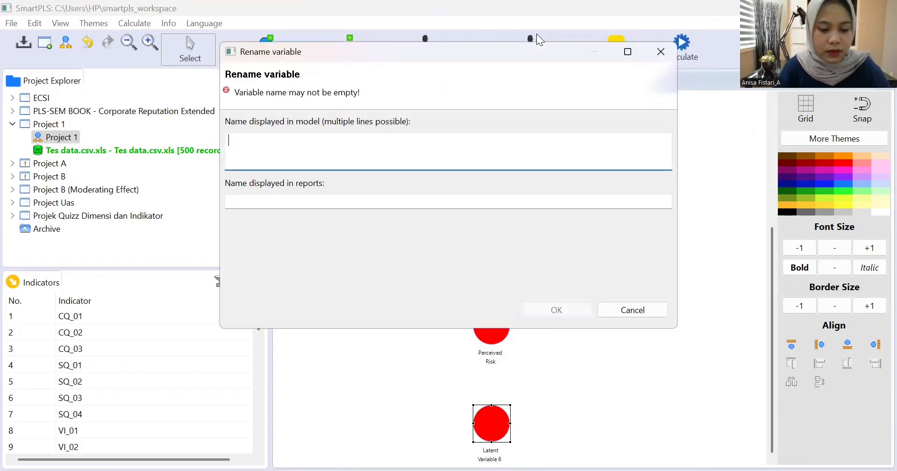
text(Percei)
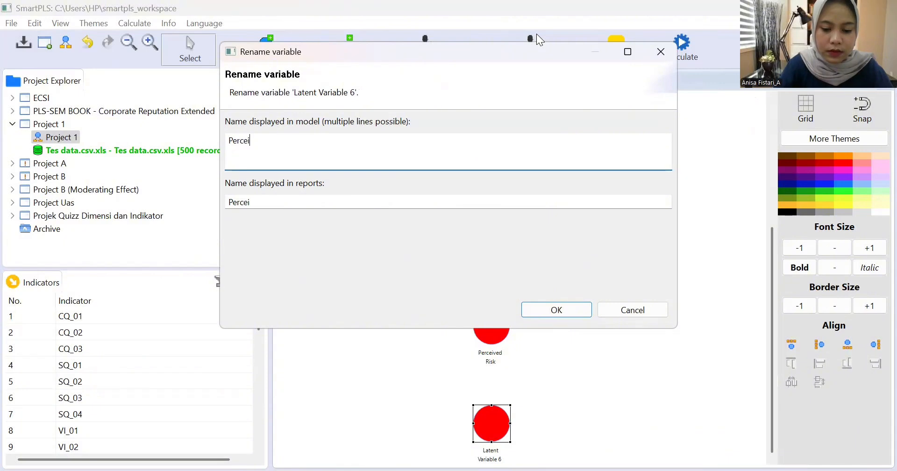
text(ved)
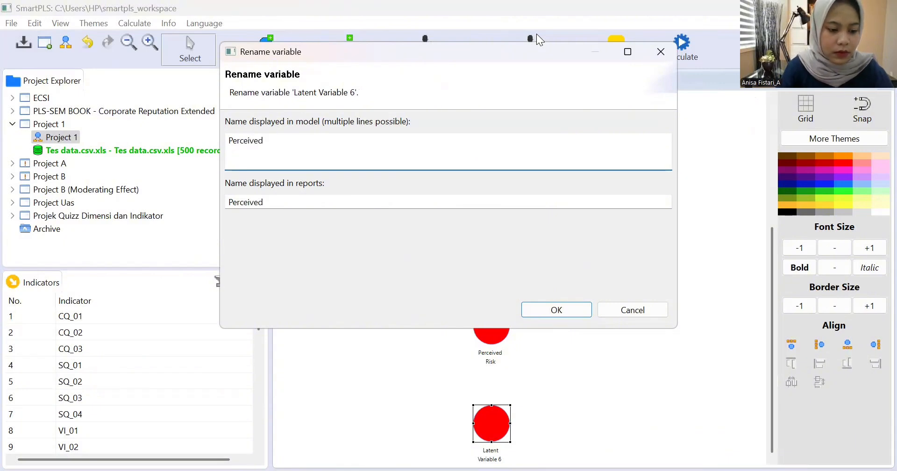
text( Com)
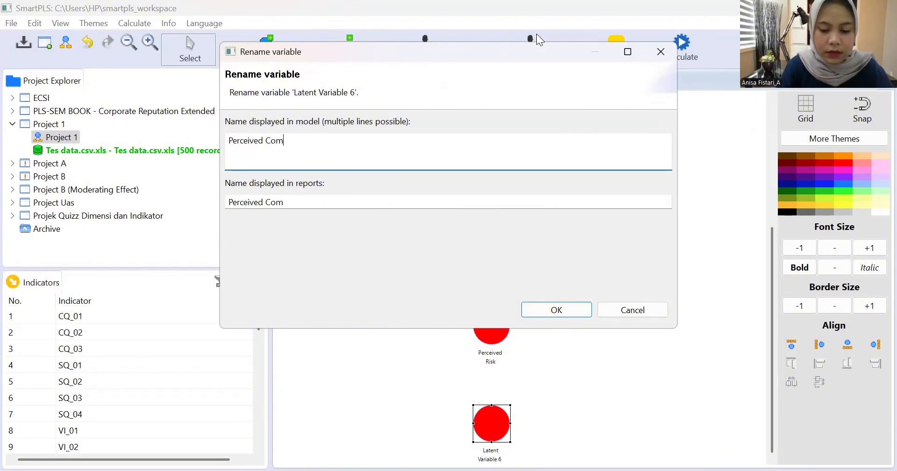
text(ple)
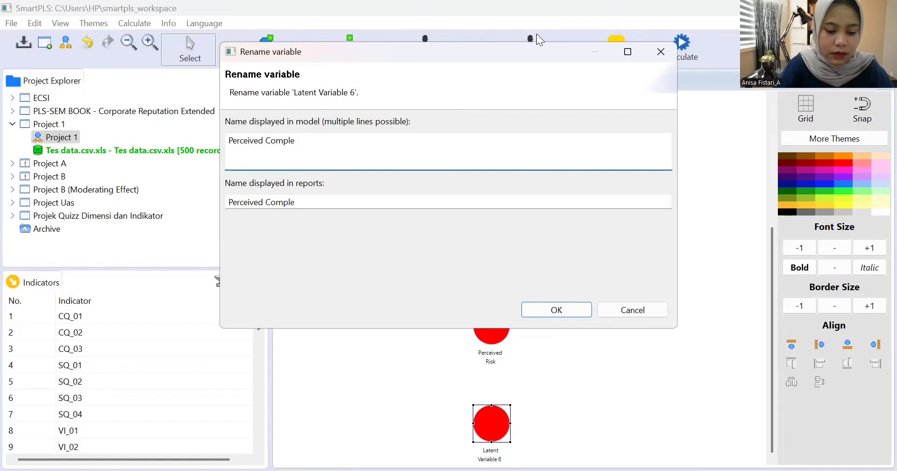
text(xity)
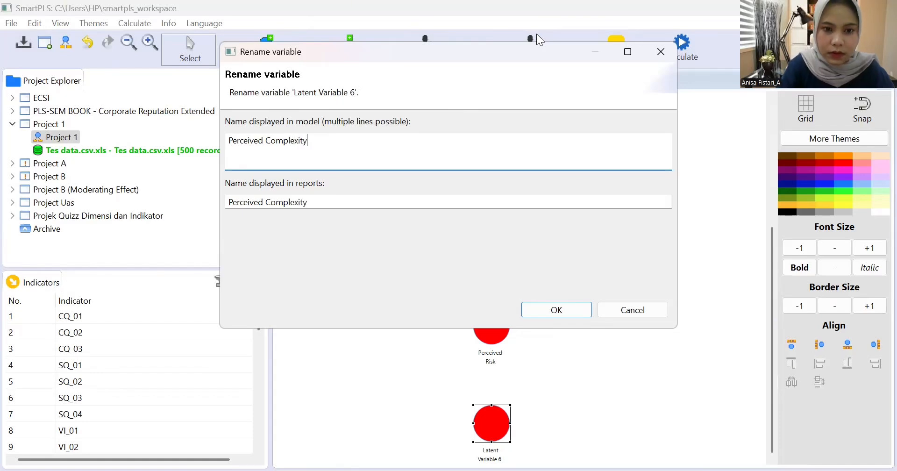
click(554, 308)
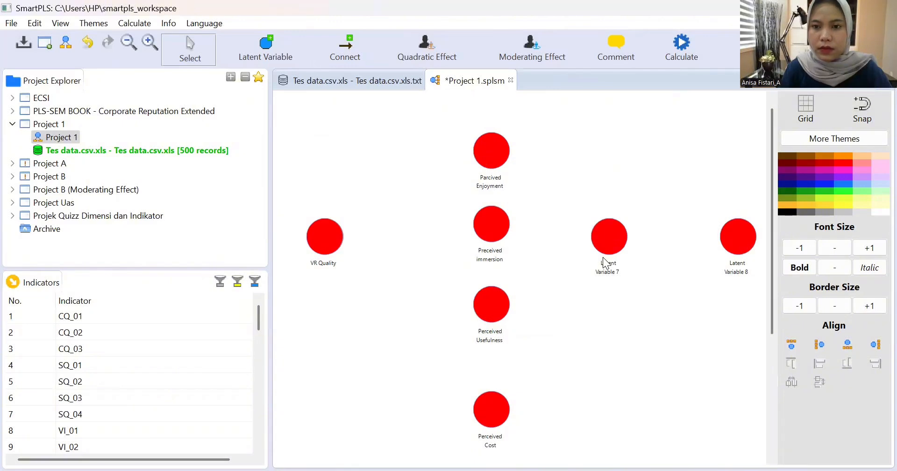
- Rename Latent Variable 7, in the same row as VR Quality, to "Perceived Value"
right_click(603, 257)
click(669, 71)
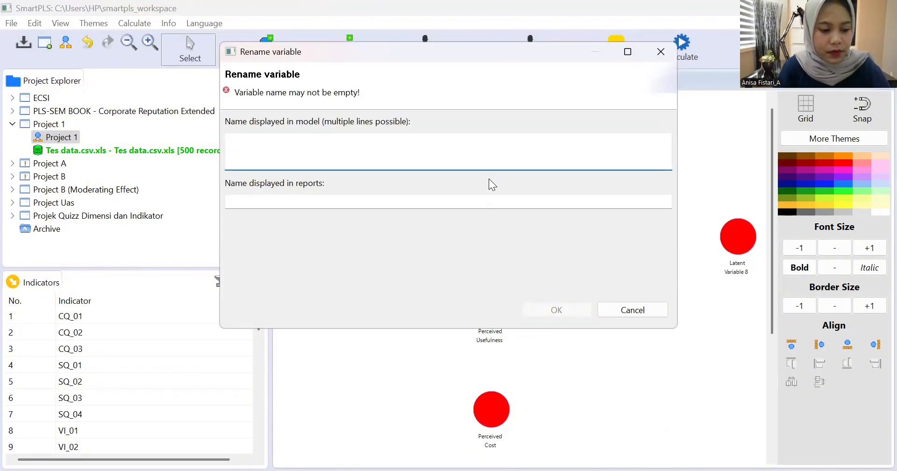
text(Perceiv)
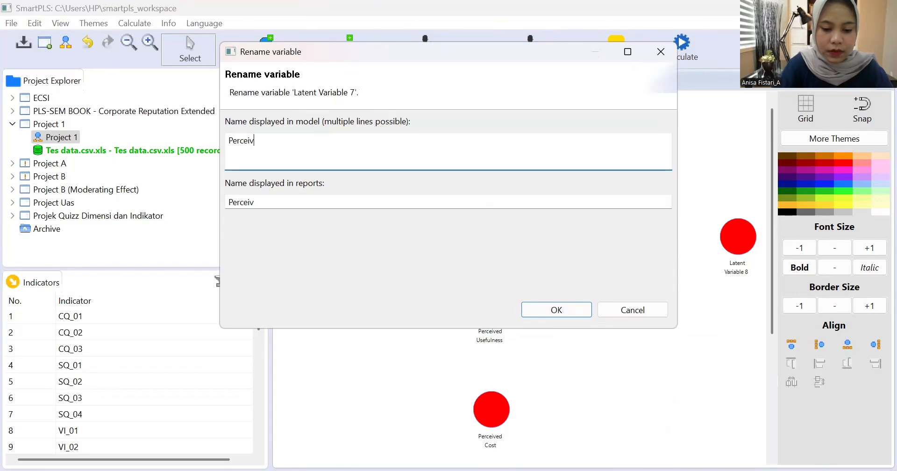
text(ed Va)
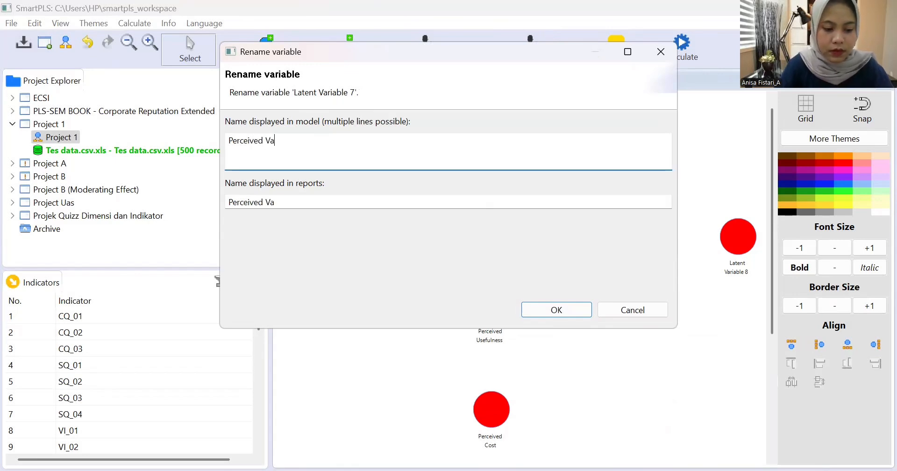
text(lue)
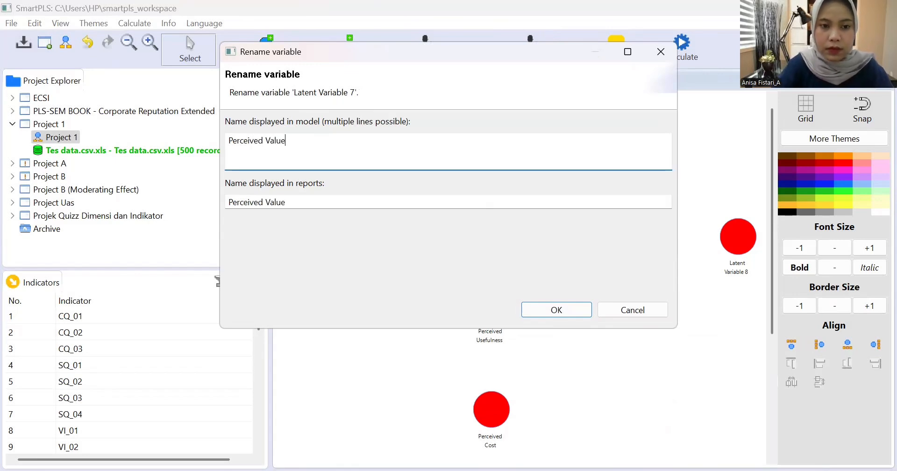
click(573, 311)
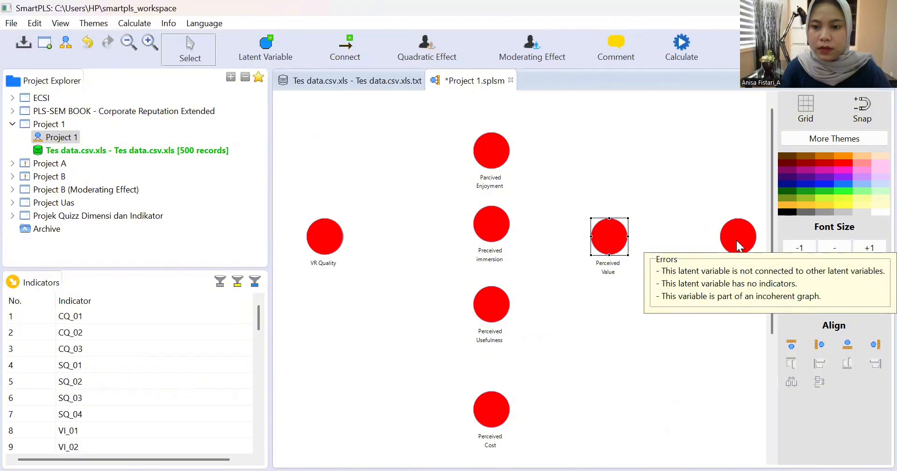
- Rename Latent Variable 8, the last construct in the VR Quality row, to "Behavioral Intention"
right_click(737, 240)
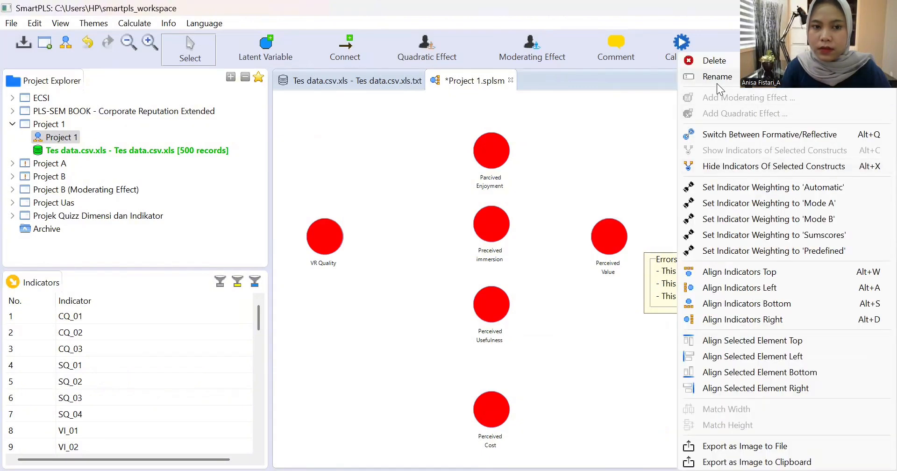
click(716, 81)
key(BackSpace)
text(Beha)
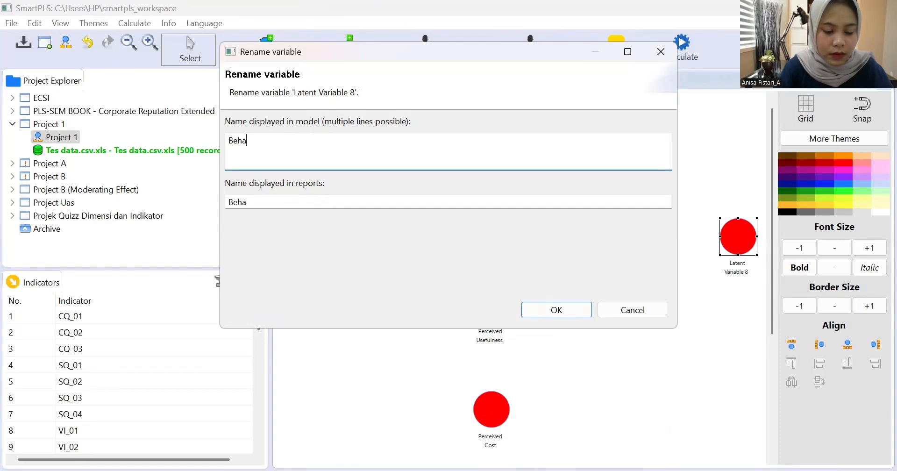
text(viora)
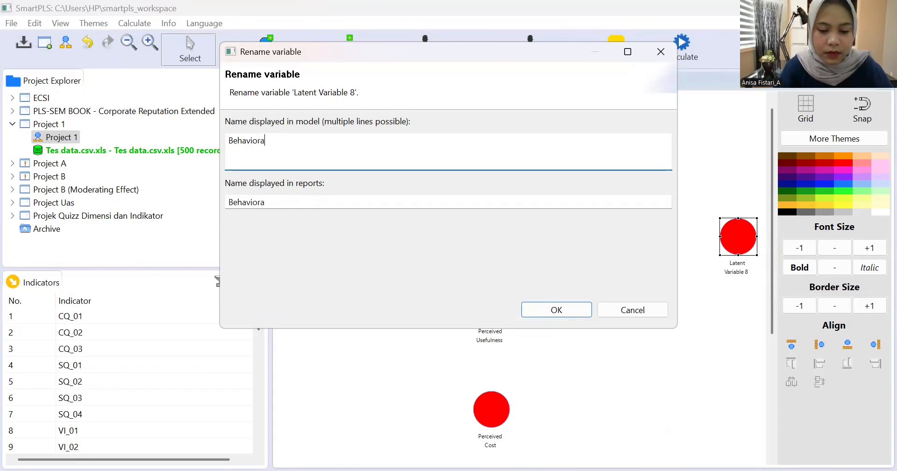
text(l I)
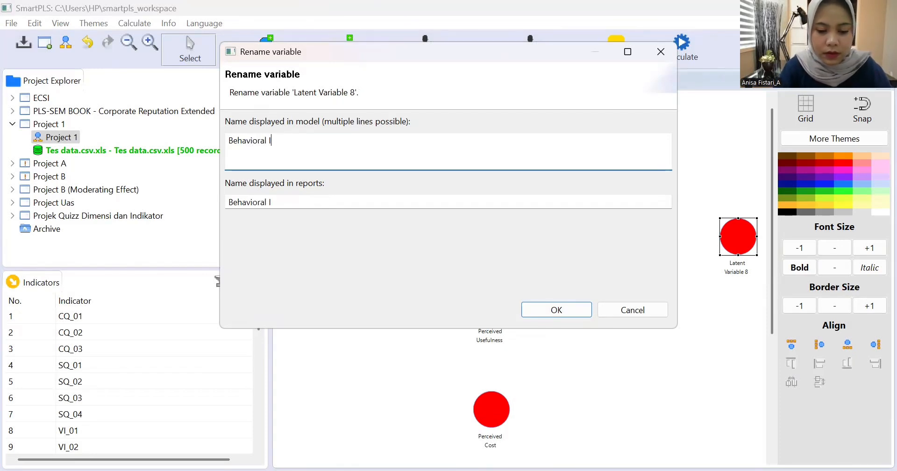
text(nten)
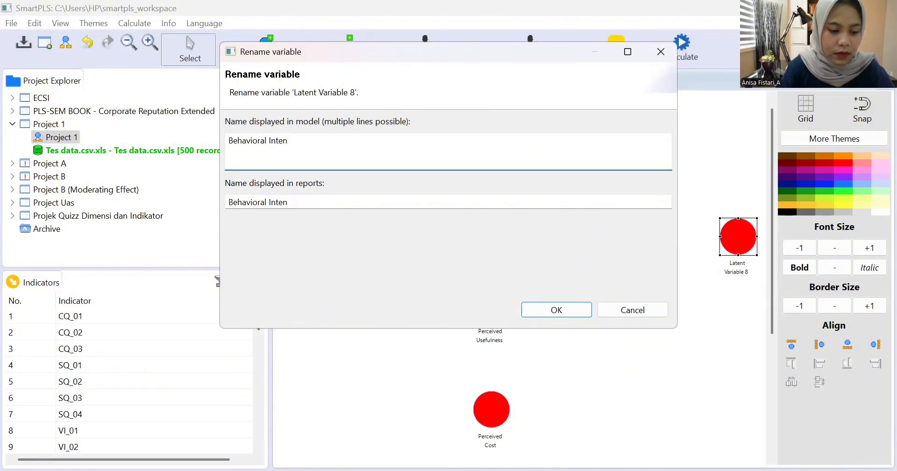
text(tiom)
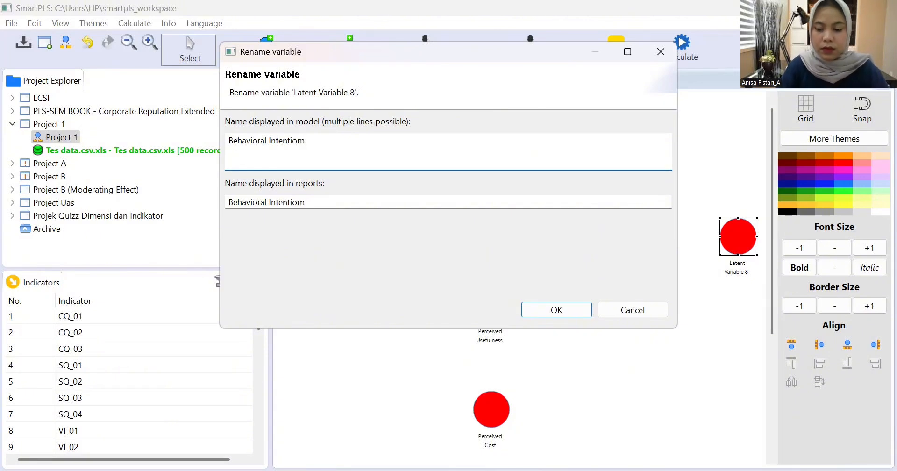
key(BackSpace)
text(n)
key(BackSpace)
text(n)
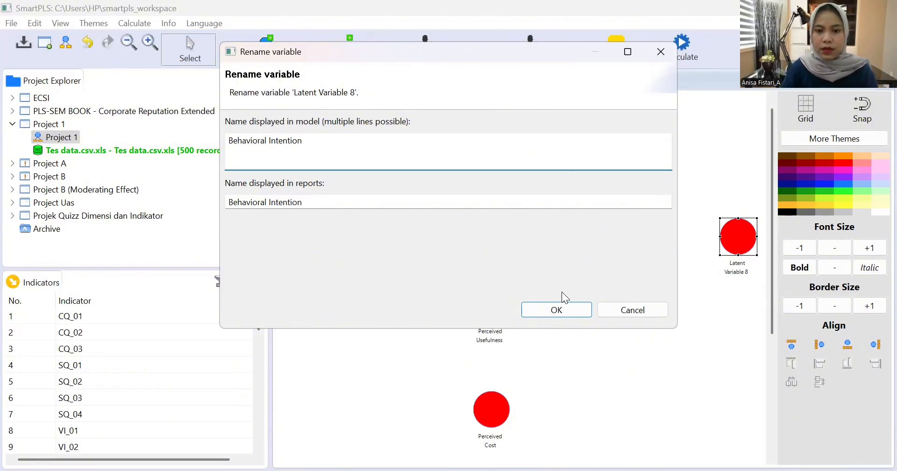
click(561, 305)
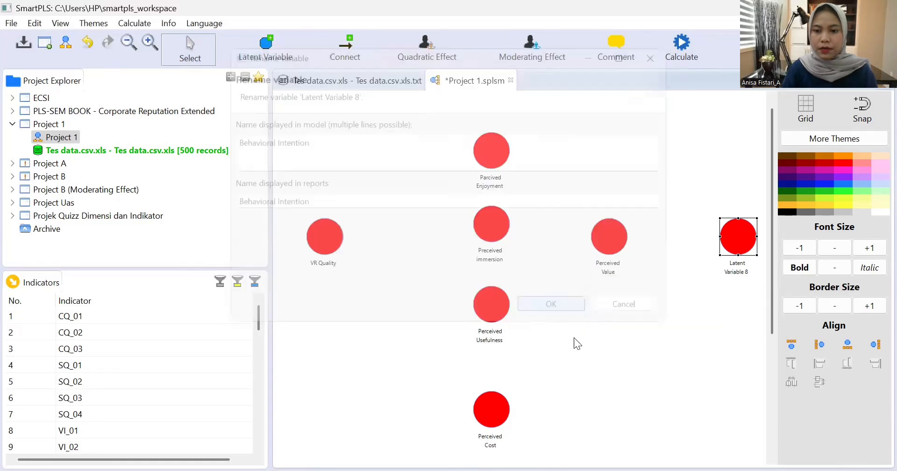
- Look over the named constructs in the model and browse the imported indicators, starting from CQ_01
scroll(573, 340, down, 2)
scroll(578, 336, up, 3)
scroll(621, 302, down, 1)
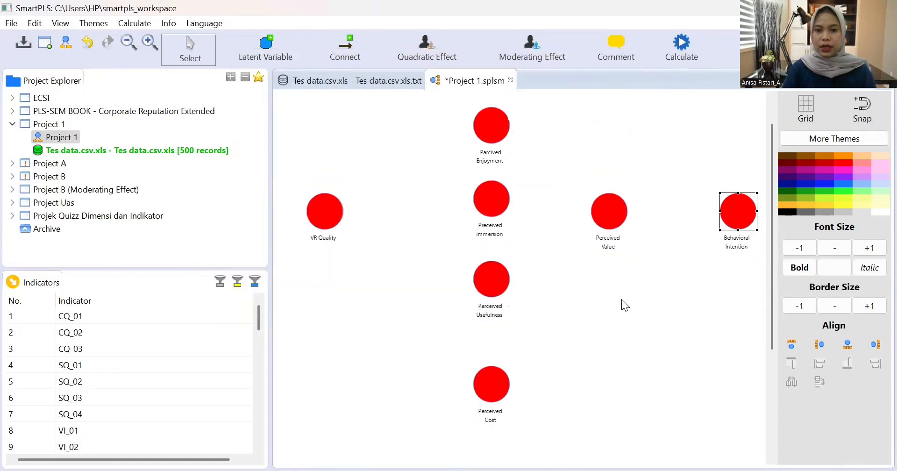
scroll(622, 300, down, 3)
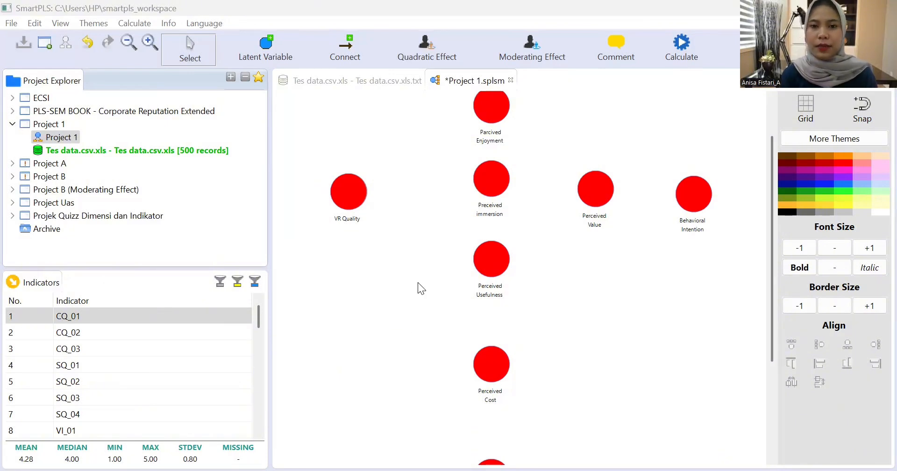
scroll(418, 282, down, 2)
scroll(417, 282, up, 3)
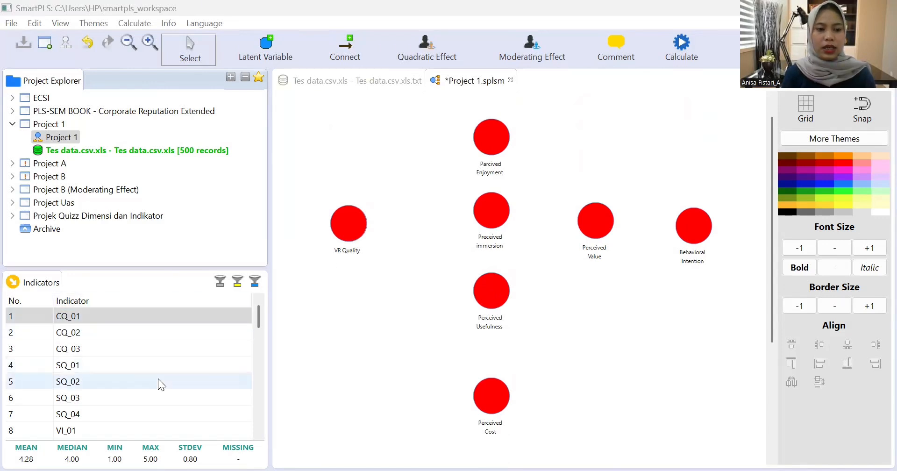
click(169, 321)
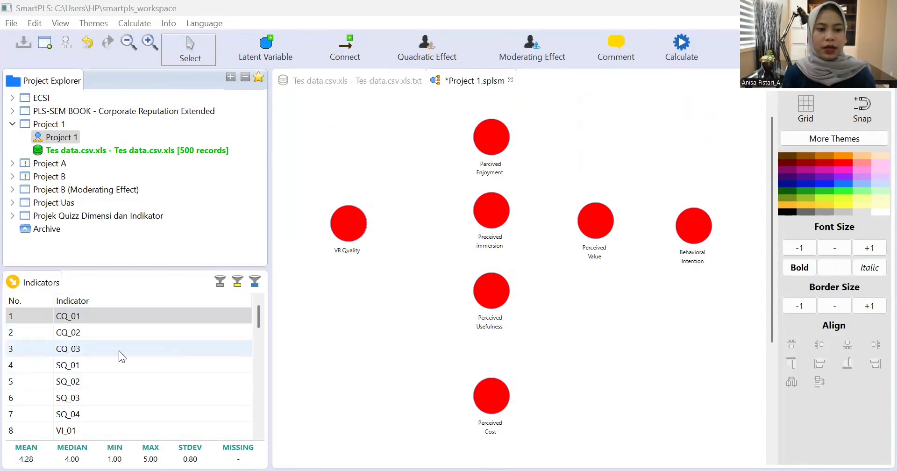
scroll(170, 348, down, 12)
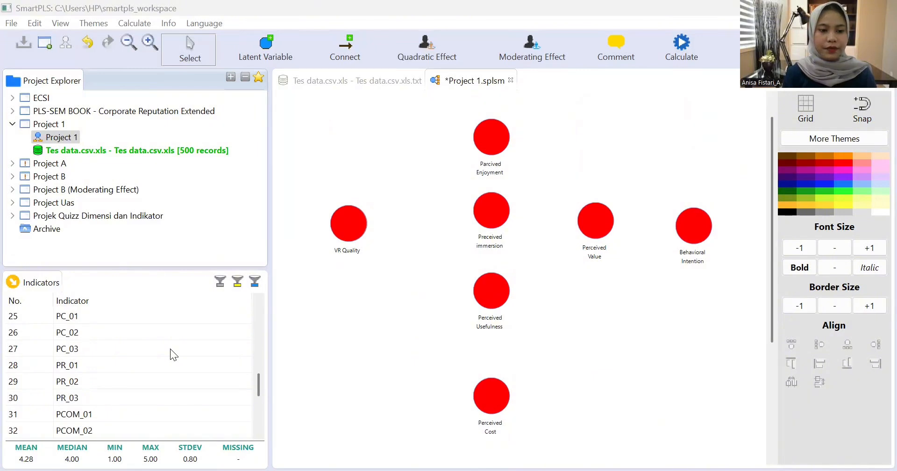
scroll(170, 348, up, 8)
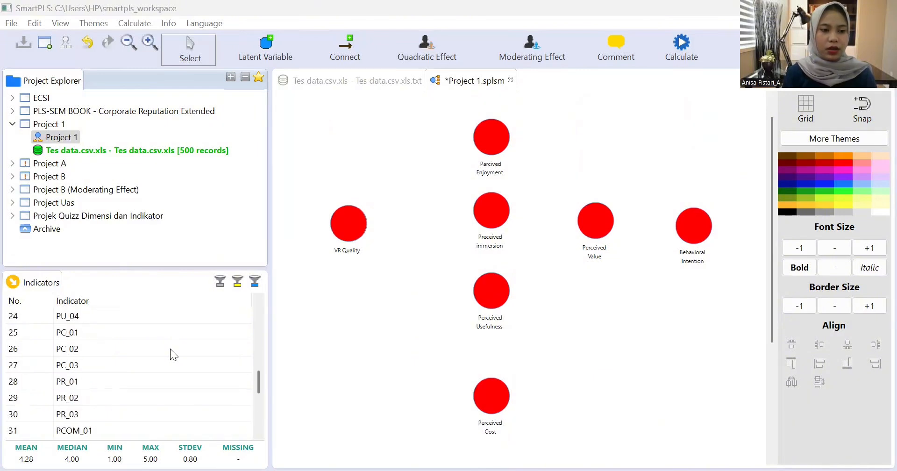
scroll(170, 348, up, 4)
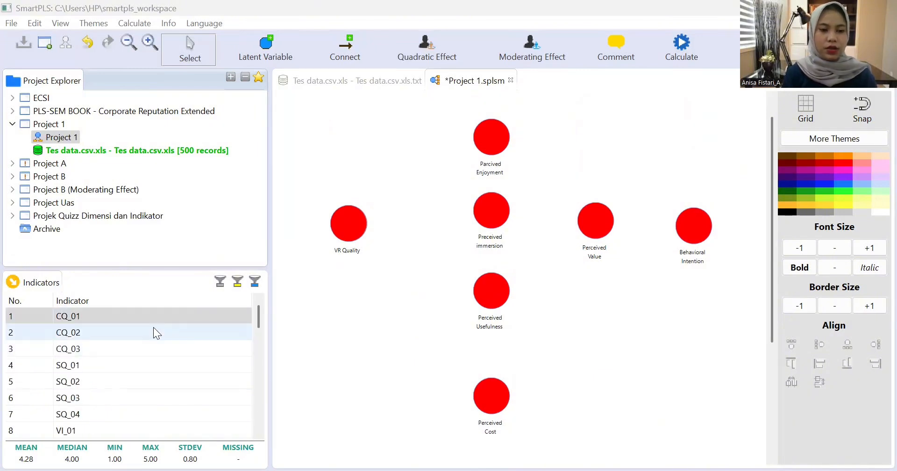
- Assign the indicators CQ_01 to CQ_03, SQ_01 to SQ_04 and VI_01 to VI_04 to the VR Quality construct
click(131, 316)
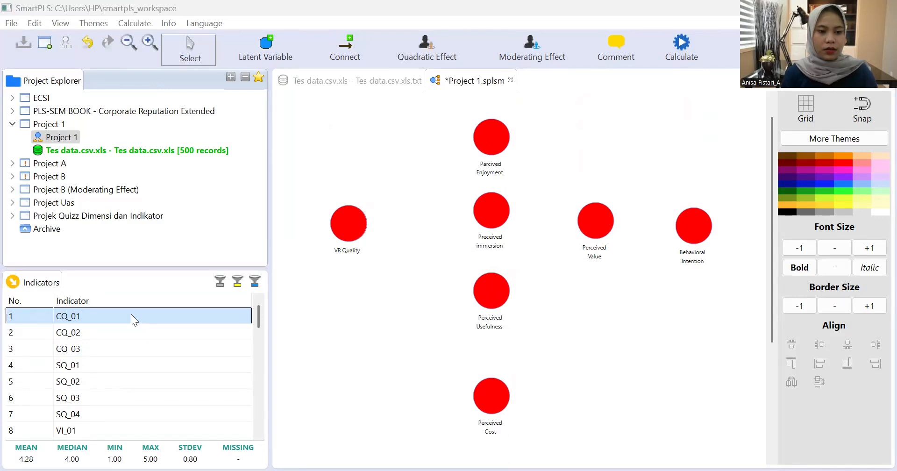
ctrl+click(134, 333)
ctrl+click(135, 348)
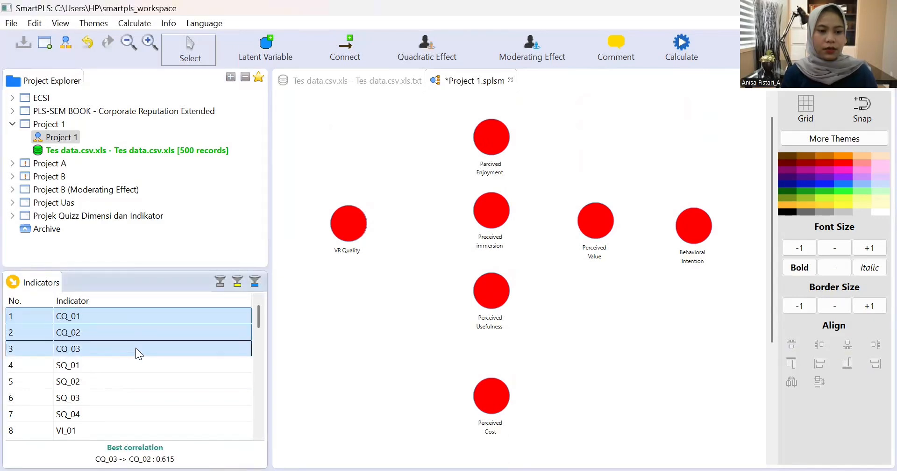
ctrl+click(134, 369)
ctrl+click(125, 382)
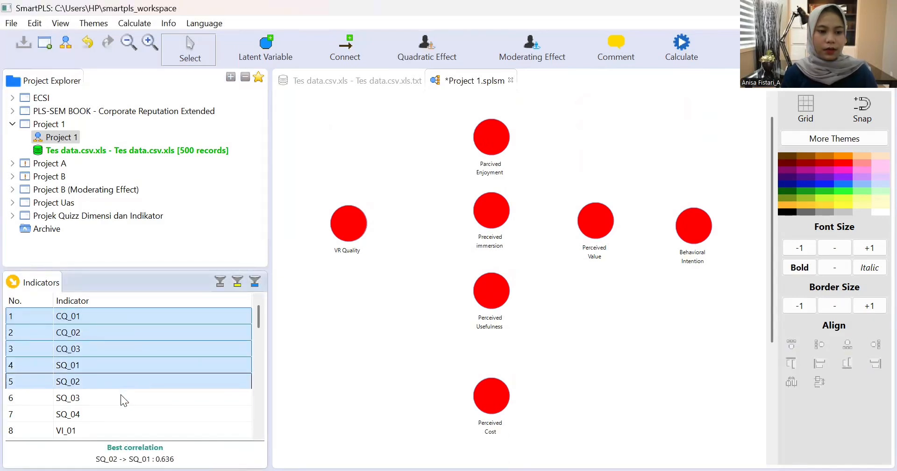
ctrl+click(120, 396)
ctrl+click(114, 413)
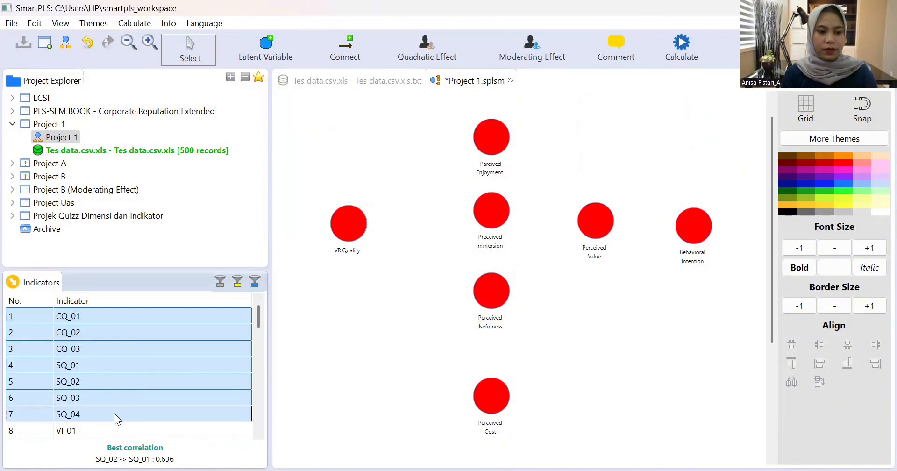
key(shift+Down)
key(shift+Down)
key(shift+Down)
key(shift+Down)
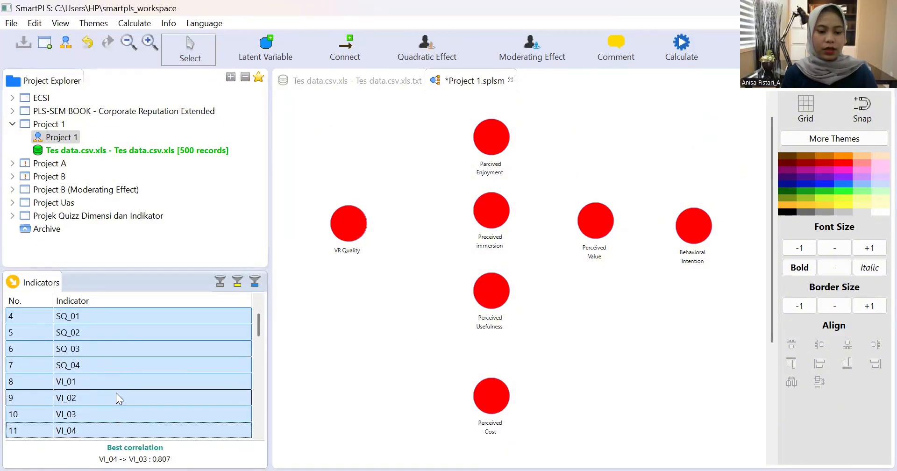
drag(116, 397, 341, 219)
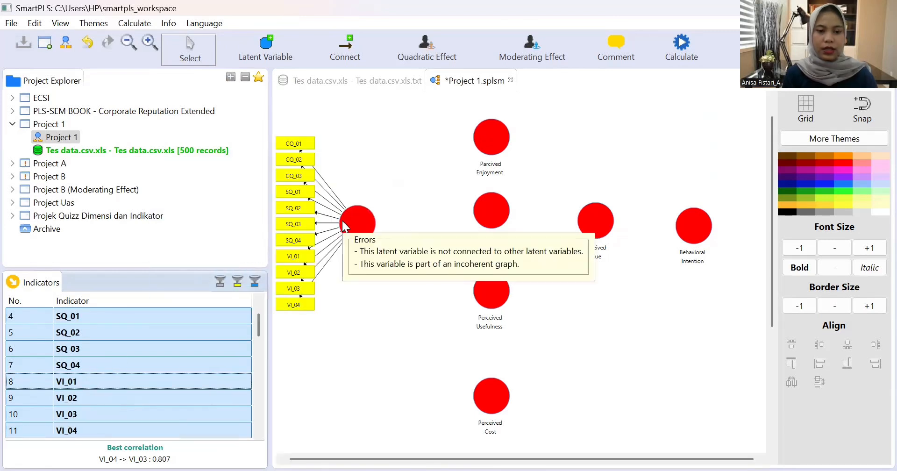
- Add the indicators PE_01 to PE_05 to the model as a new latent variable beside Parcived Enjoyment
scroll(209, 396, down, 1)
click(209, 397)
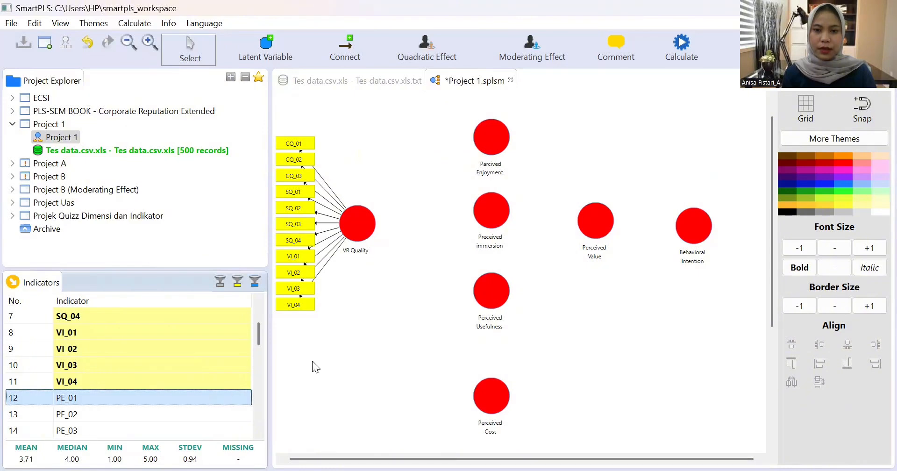
ctrl+click(154, 410)
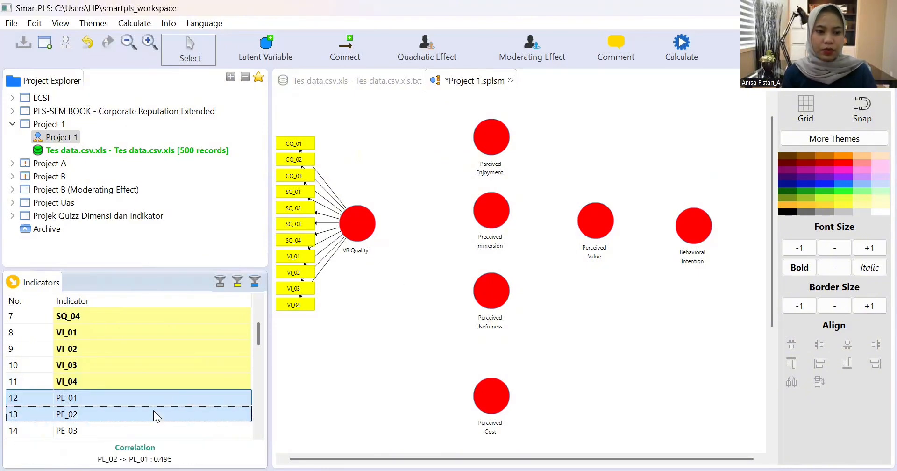
ctrl+click(146, 426)
key(shift+Down)
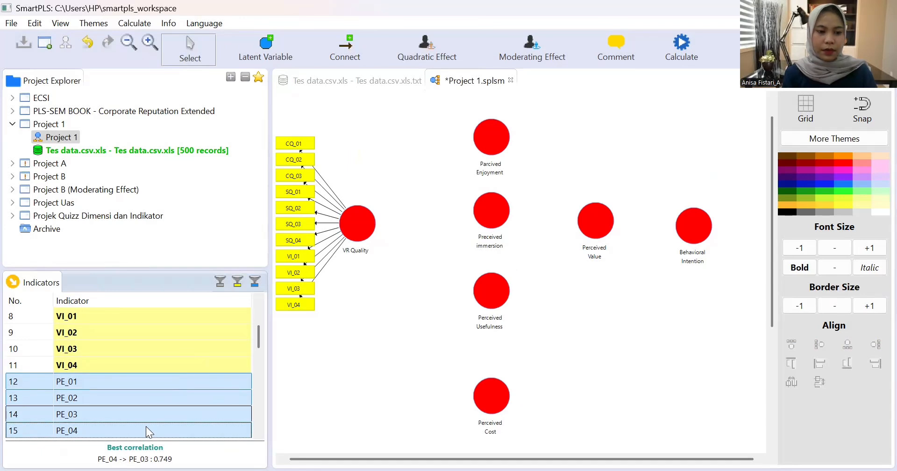
key(shift+Down)
drag(144, 422, 471, 167)
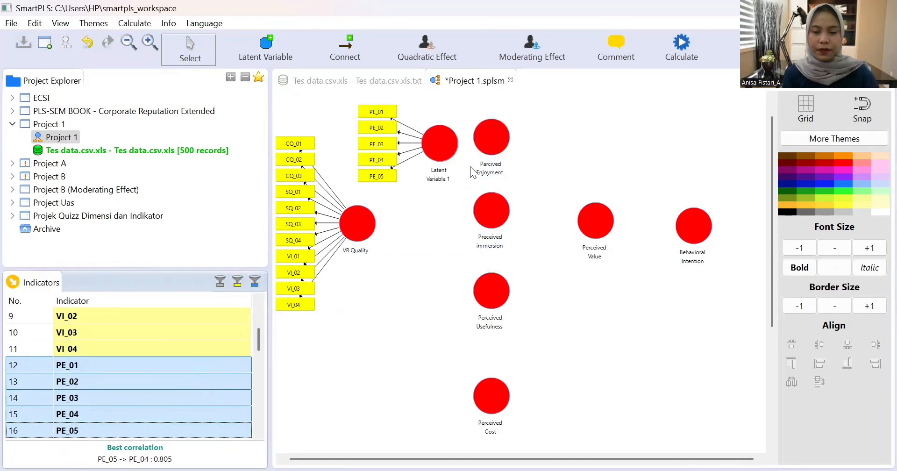
- Delete the empty Parcived Enjoyment construct and move the latent variable with the PE indicators into its place above Preceived immersion
click(490, 137)
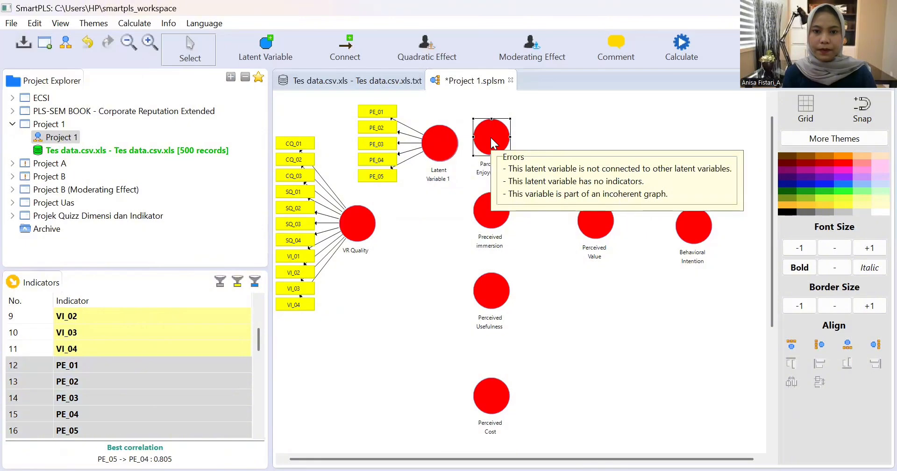
right_click(491, 138)
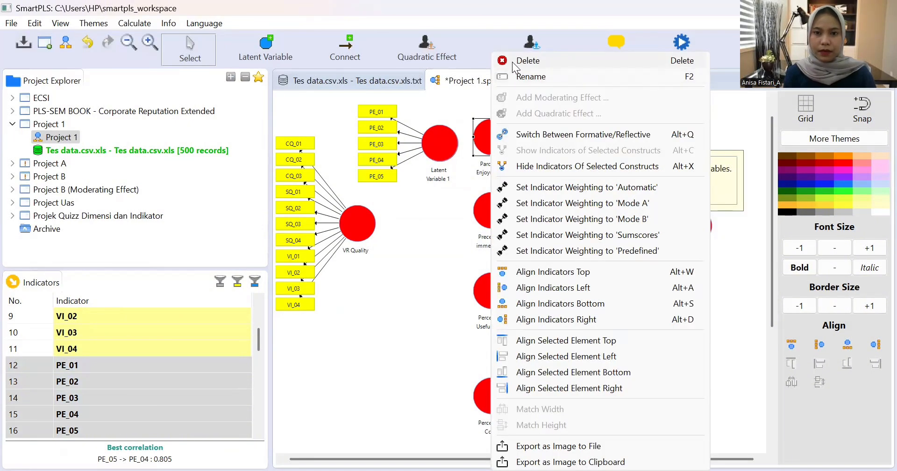
click(512, 62)
drag(445, 139, 498, 138)
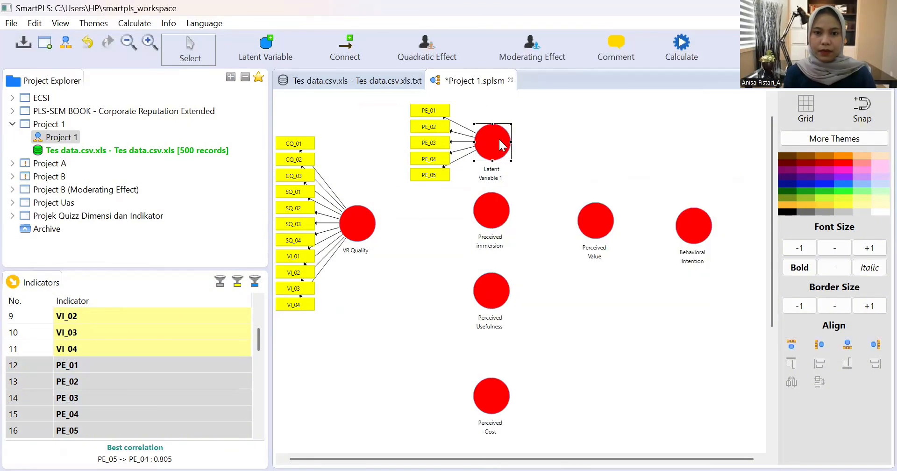
- Assign the indicators PIM_01 to PIM_04 to Preceived immersion, and shift it and Perceived Usefulness down, clear of the PE indicators
click(484, 211)
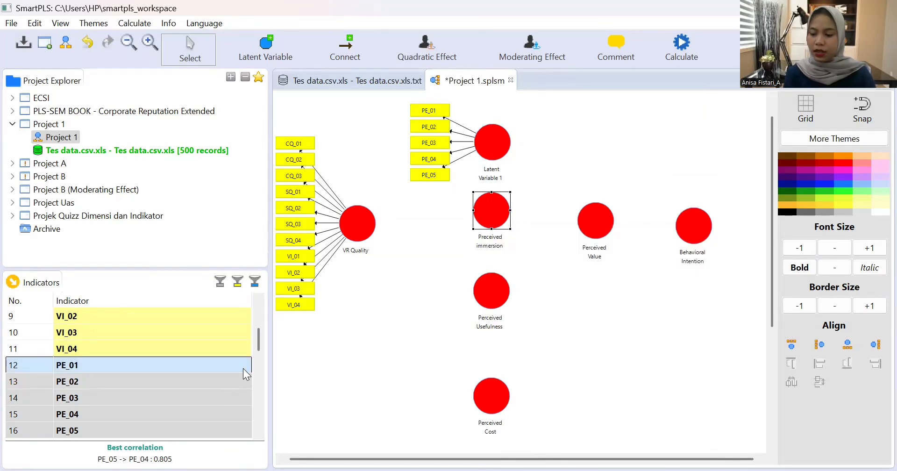
scroll(191, 382, down, 2)
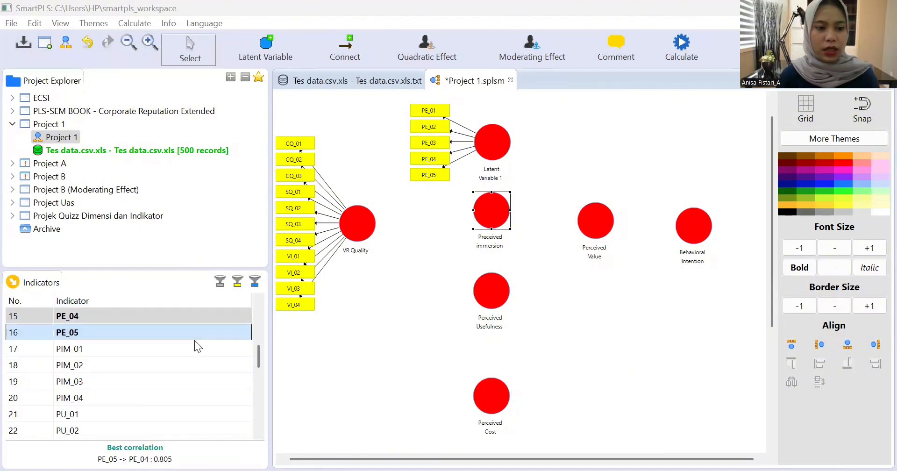
drag(180, 349, 160, 393)
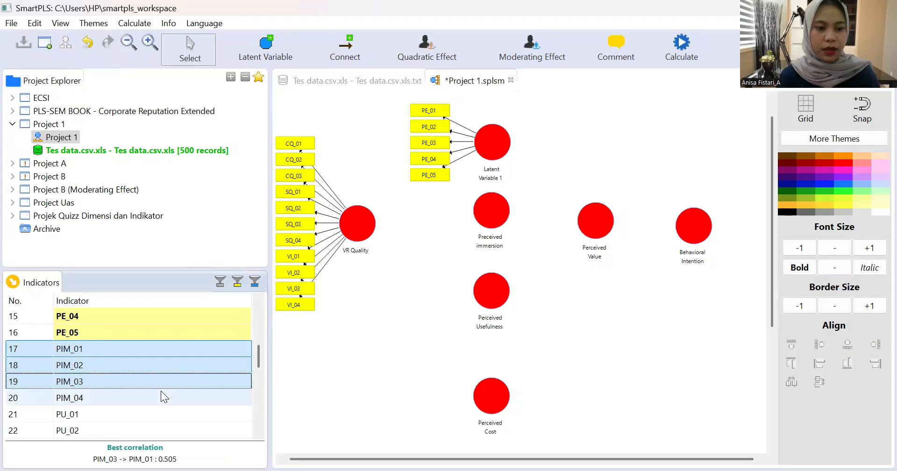
click(157, 368)
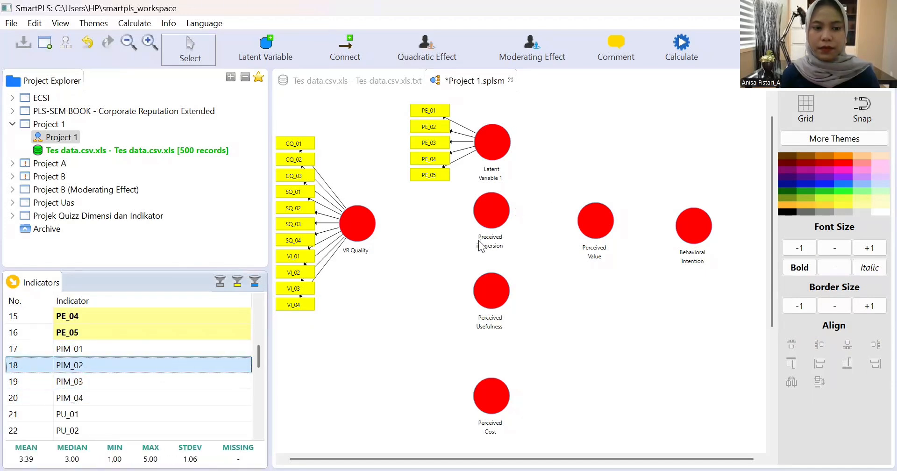
click(203, 350)
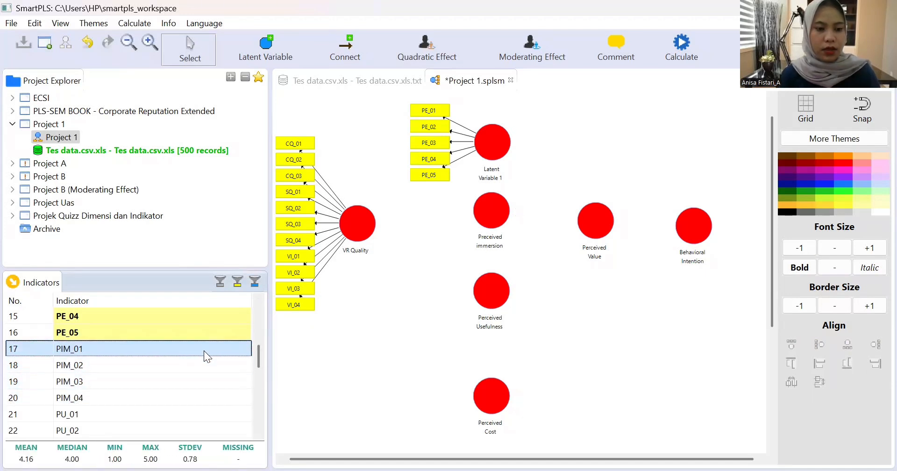
drag(204, 351, 485, 223)
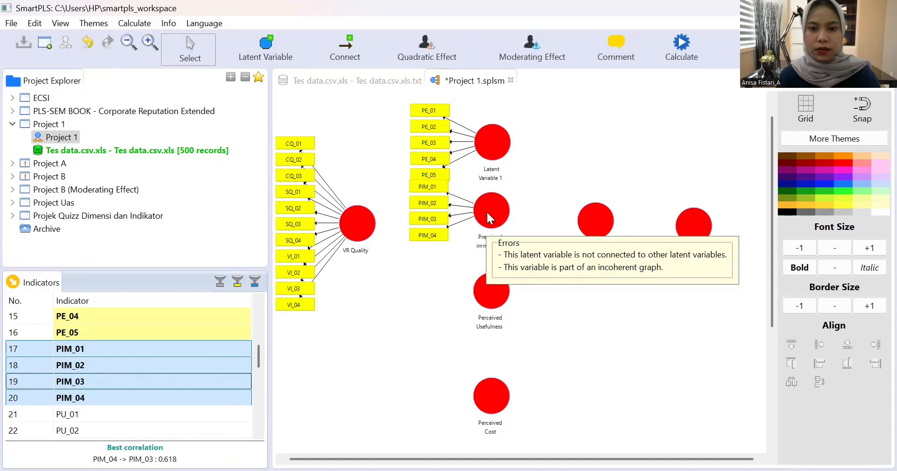
click(487, 213)
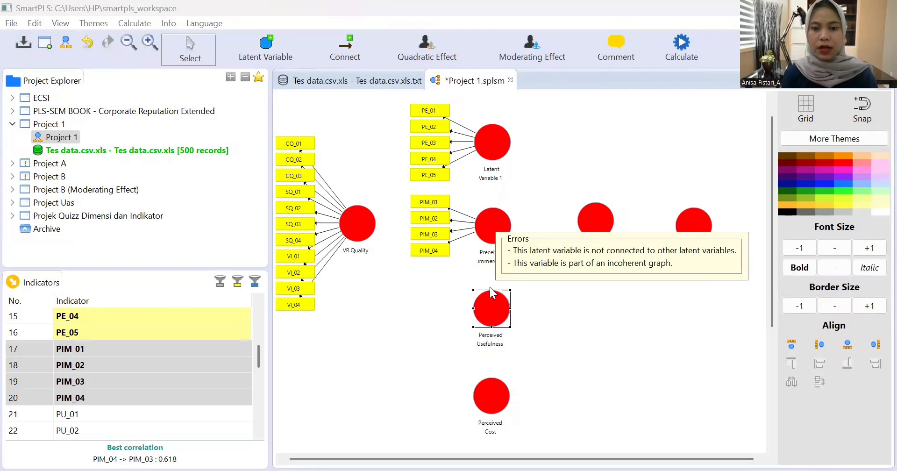
- Assign the indicators PU_01 to PU_04 to the Perceived Usefulness construct
scroll(490, 303, down, 3)
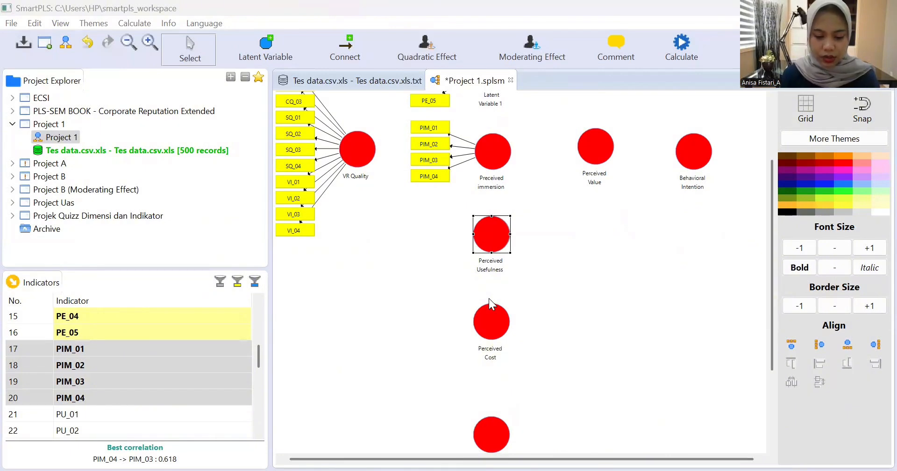
click(171, 374)
scroll(171, 375, down, 1)
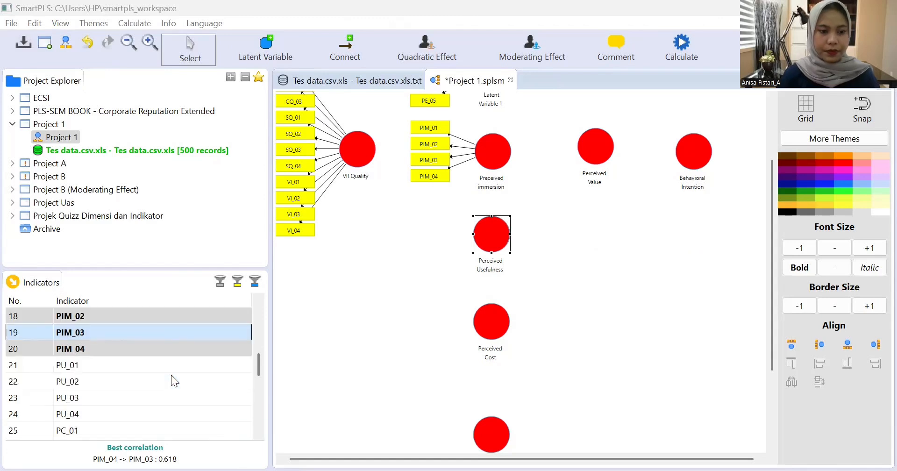
click(145, 364)
drag(139, 395, 138, 407)
click(133, 386)
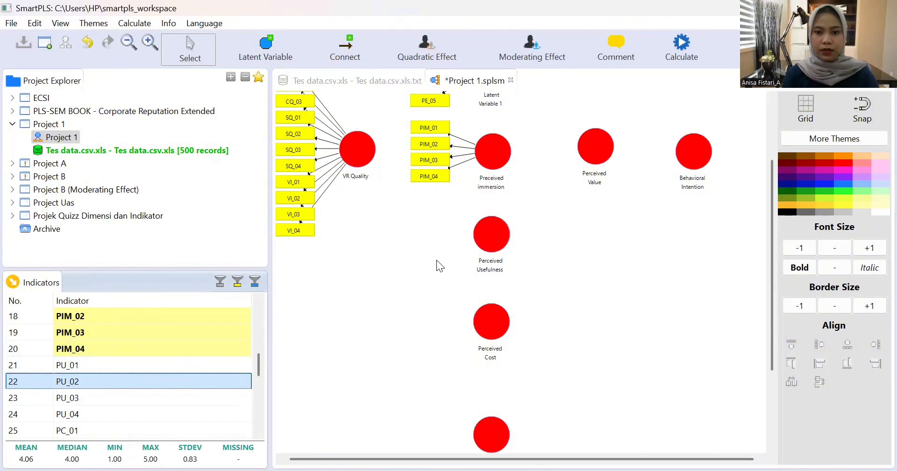
click(118, 364)
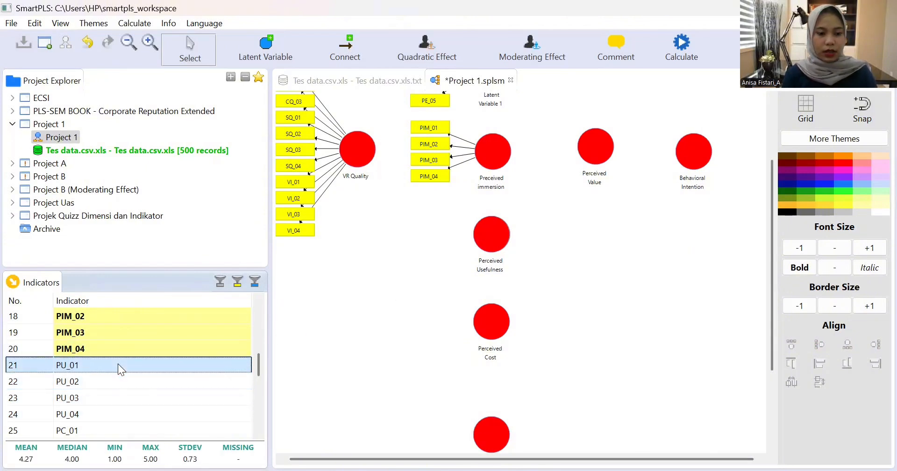
drag(118, 364, 490, 270)
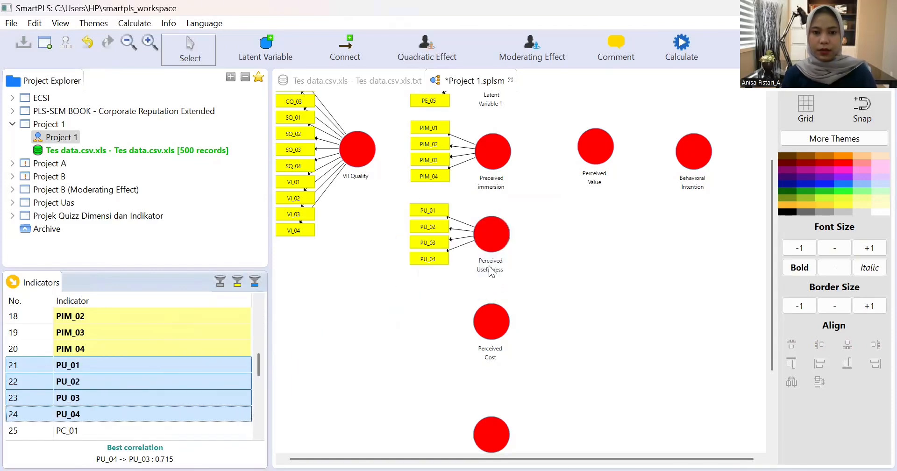
- Assign the indicators PC_01 to PC_03 to the Perceived Cost construct
click(490, 323)
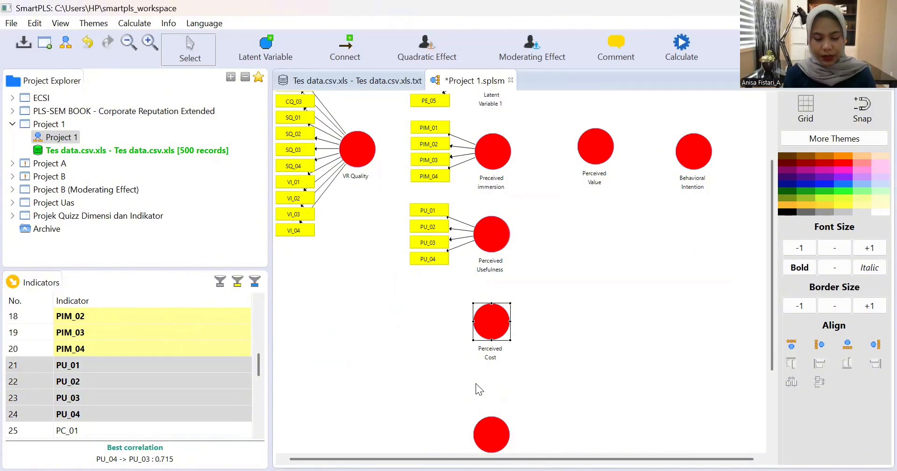
scroll(222, 425, down, 1)
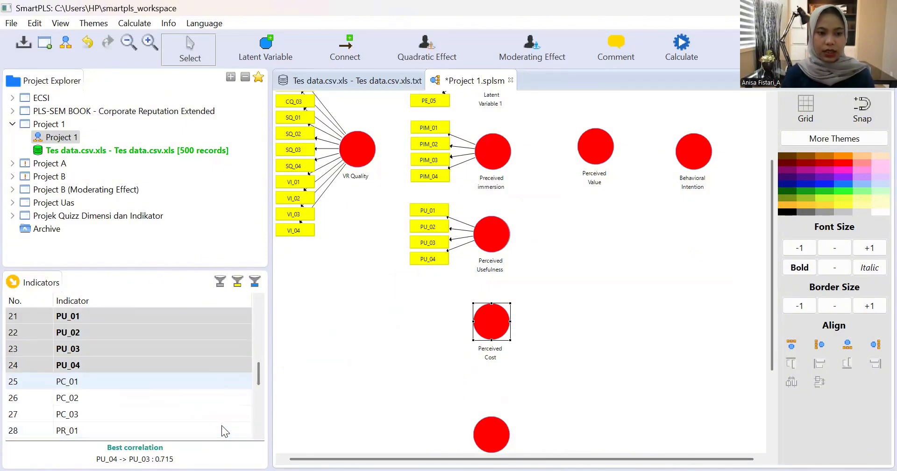
ctrl+click(169, 380)
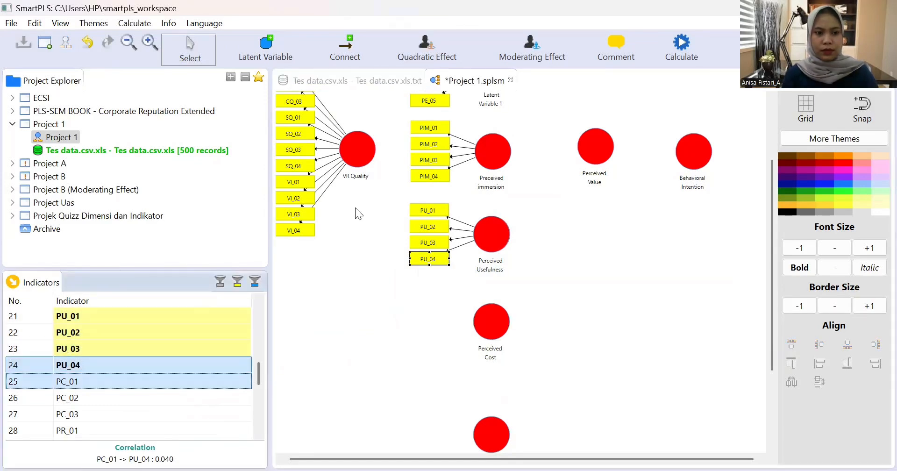
click(187, 381)
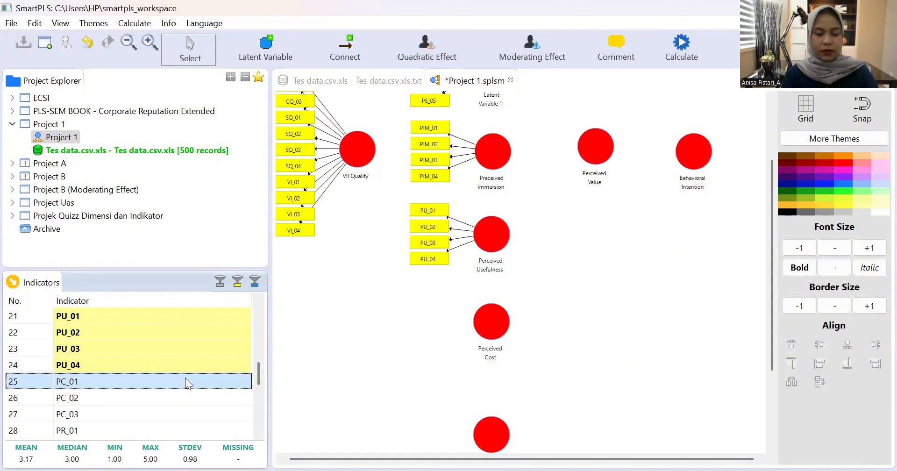
ctrl+click(179, 399)
ctrl+click(177, 414)
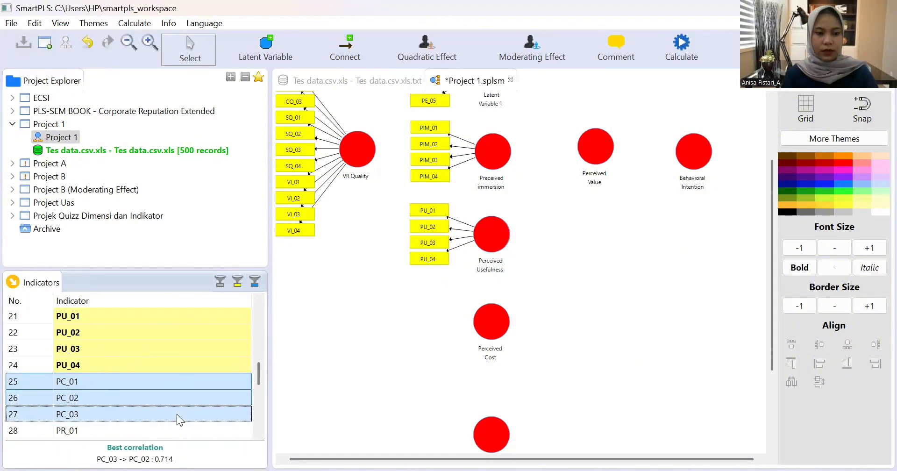
drag(159, 395, 474, 324)
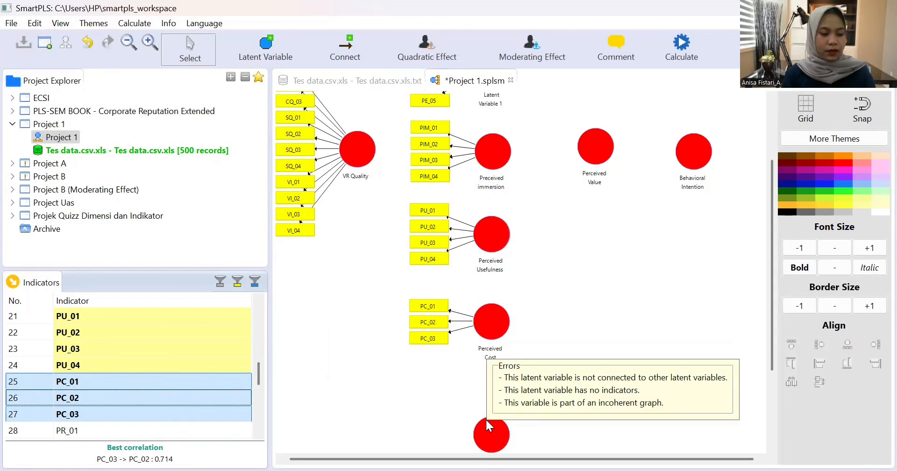
- Assign the indicators PR_01 to PR_03 to the Perceived Risk construct
scroll(486, 419, down, 5)
scroll(206, 379, down, 1)
click(206, 379)
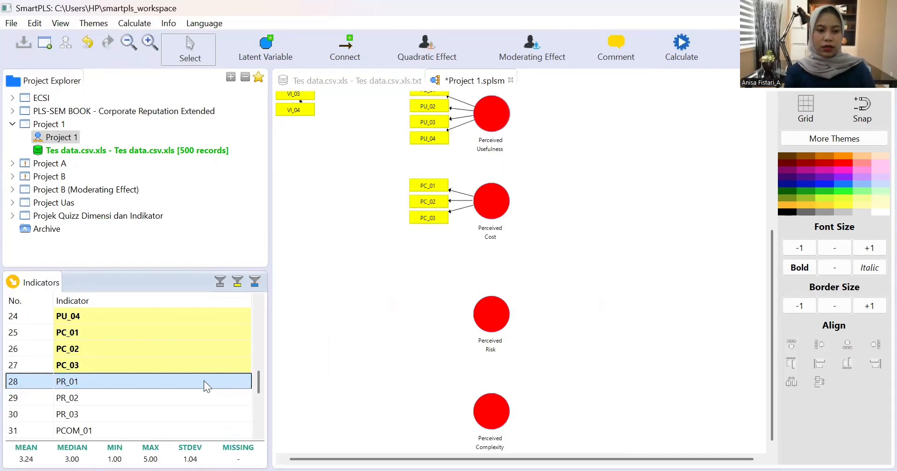
shift+click(186, 396)
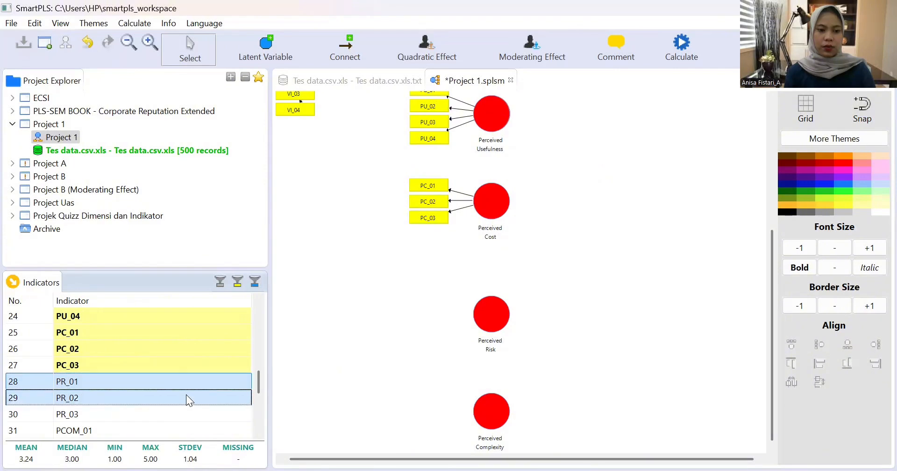
shift+click(180, 413)
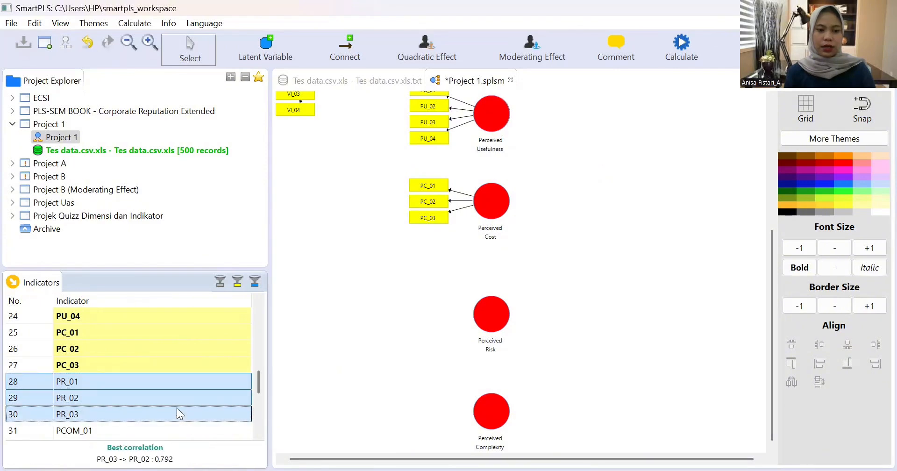
drag(176, 398, 487, 324)
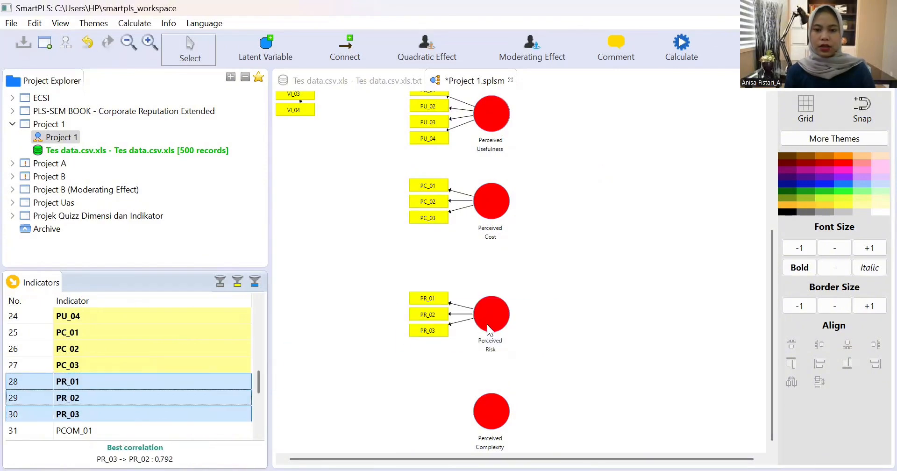
- Assign the indicators PCOM_01 to PCOM_03 to the Perceived Complexity construct
scroll(187, 390, down, 1)
click(181, 382)
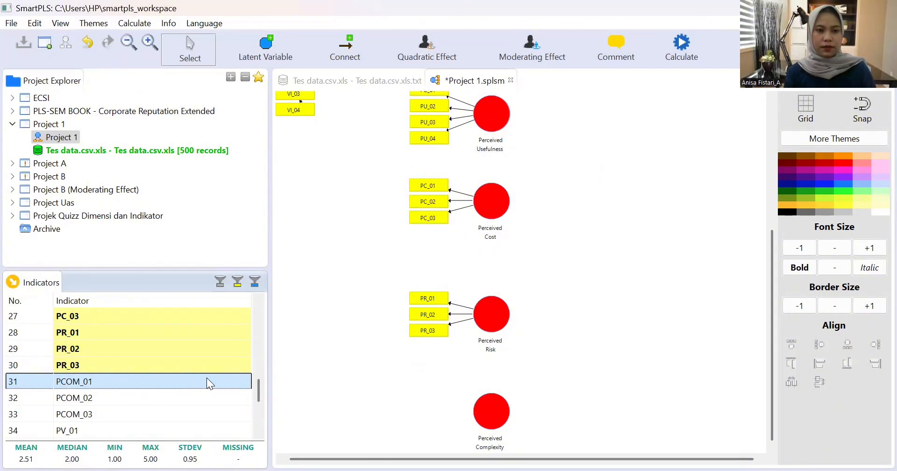
click(193, 380)
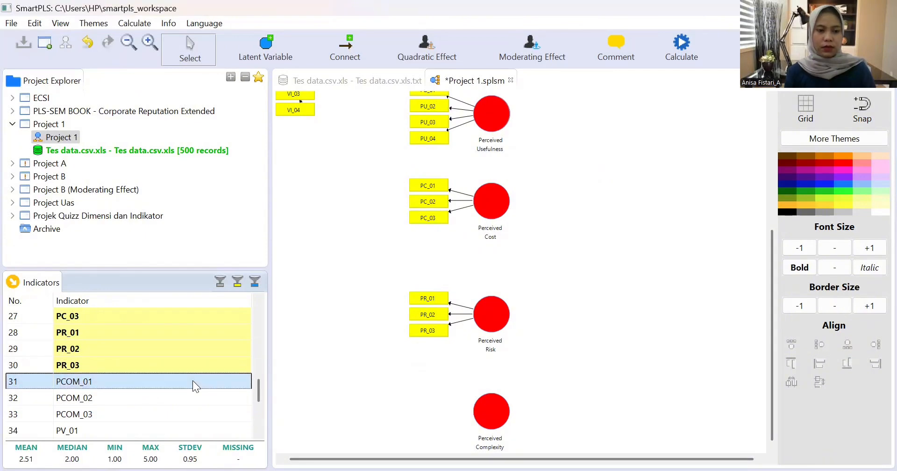
shift+click(189, 398)
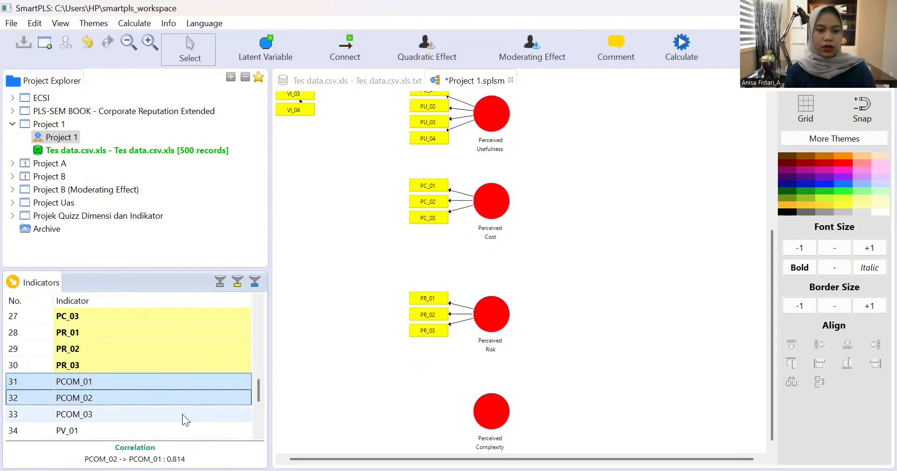
shift+click(182, 413)
drag(170, 401, 475, 420)
- Assign the indicators PV_01 to PV_03 to Perceived Value and shift the construct slightly away from Preceived immersion
scroll(523, 361, up, 5)
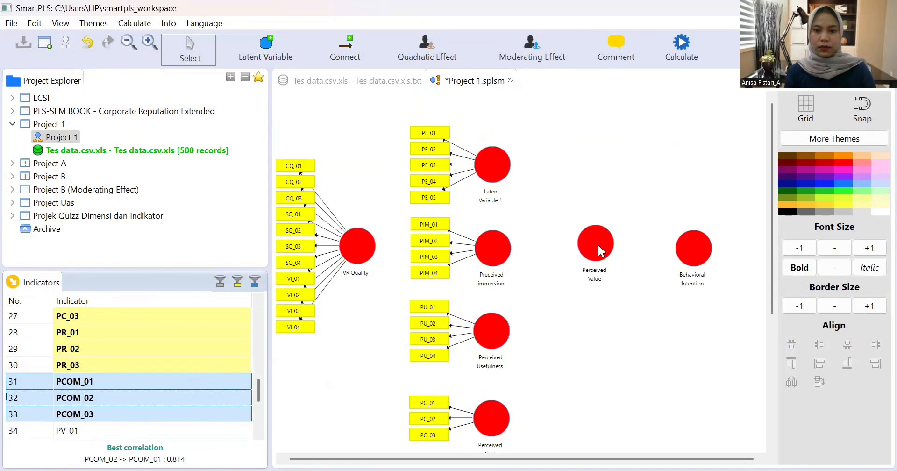
scroll(226, 385, down, 2)
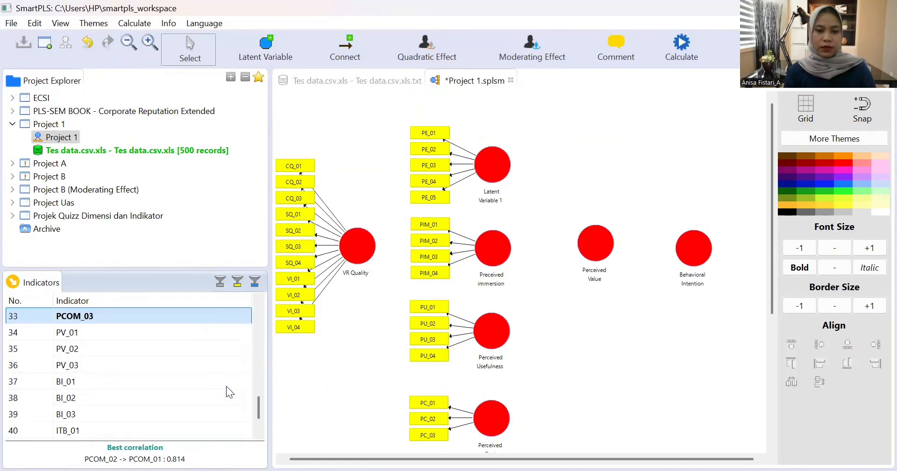
click(181, 333)
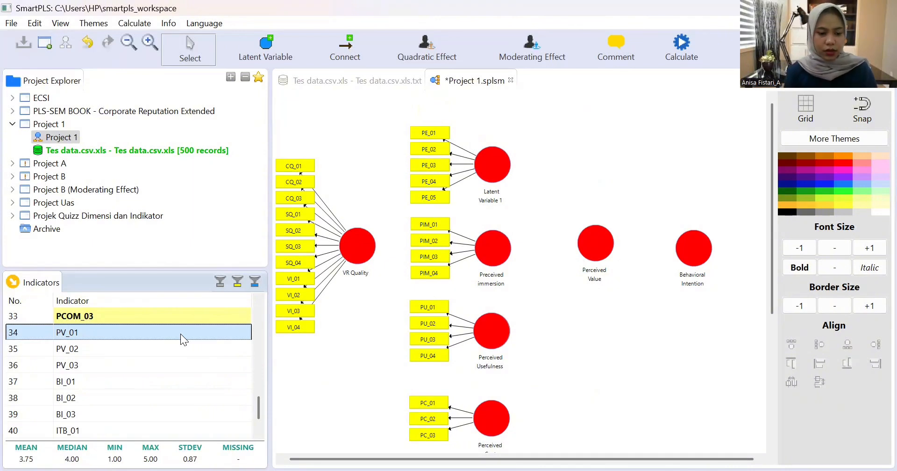
ctrl+click(178, 346)
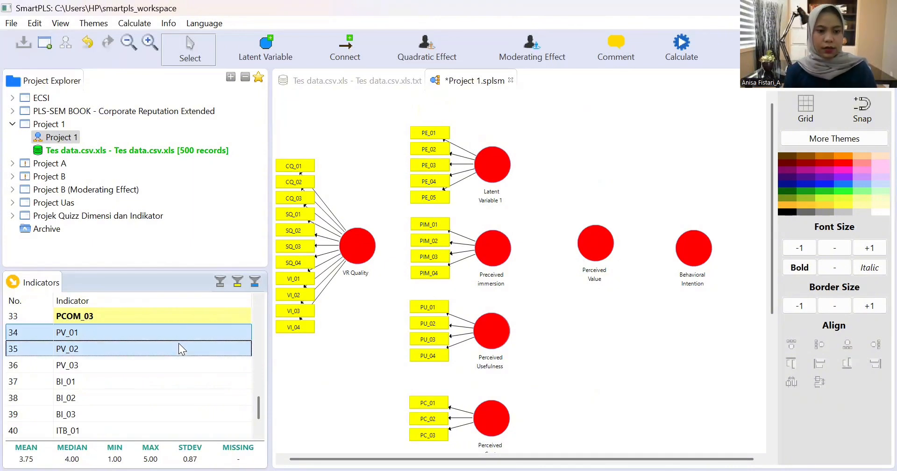
ctrl+click(174, 358)
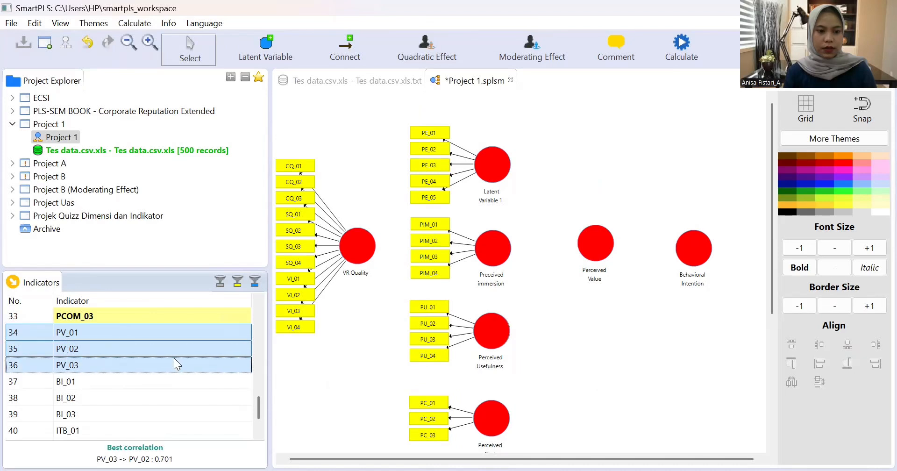
drag(103, 349, 618, 253)
- Assign the indicators BI_01 to BI_03 to Behavioral Intention and shift the construct slightly away from Perceived Value
click(700, 264)
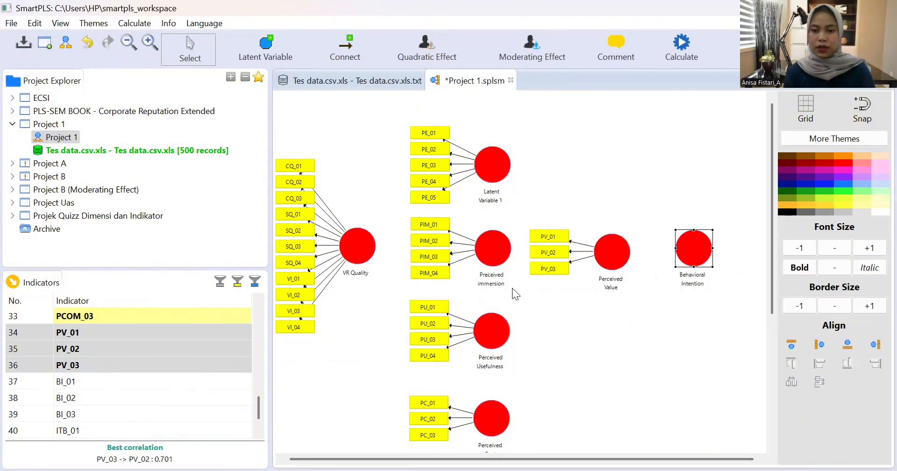
scroll(427, 304, down, 3)
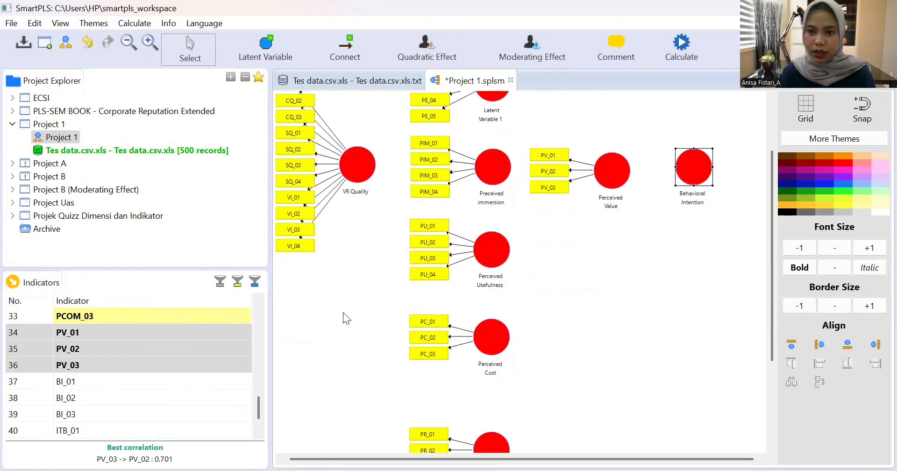
scroll(279, 326, down, 2)
click(183, 374)
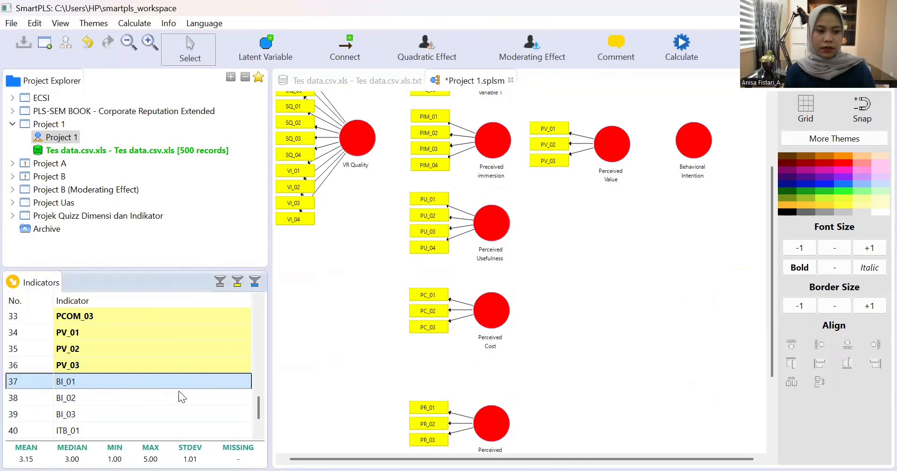
ctrl+click(177, 394)
ctrl+click(169, 417)
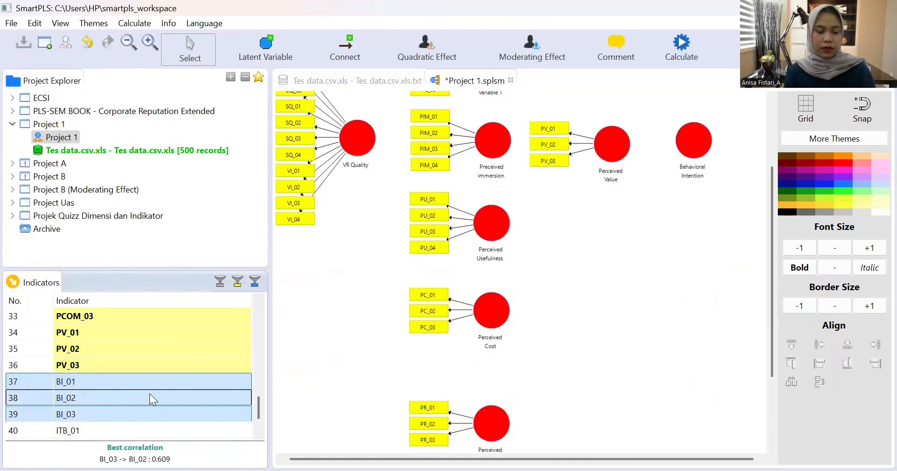
drag(150, 393, 716, 142)
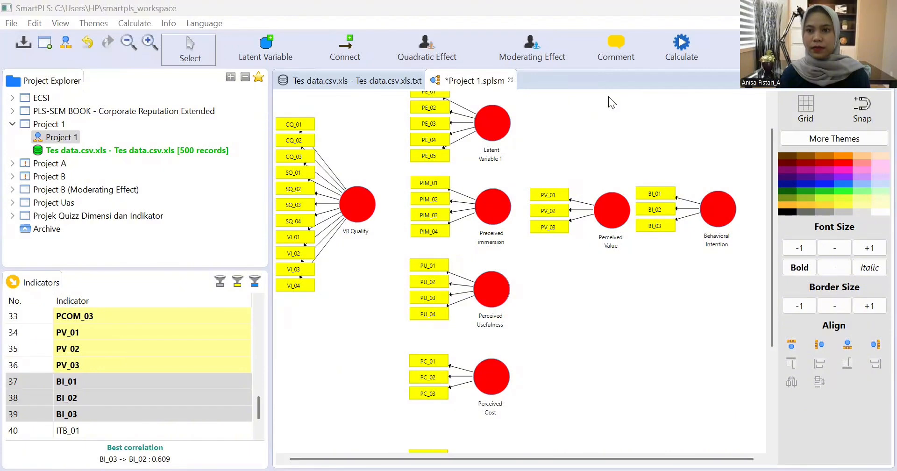
- Connect VR Quality with paths to Latent Variable 1, Preceived immersion and Perceived Usefulness
click(331, 67)
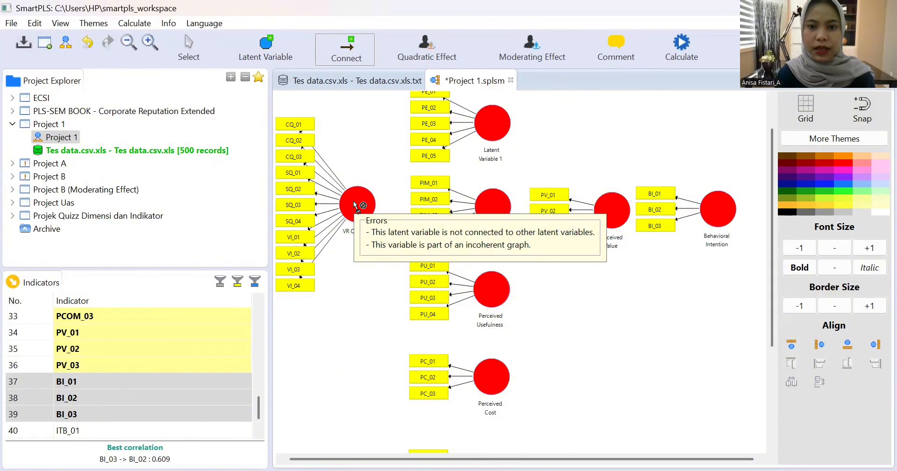
drag(353, 200, 481, 114)
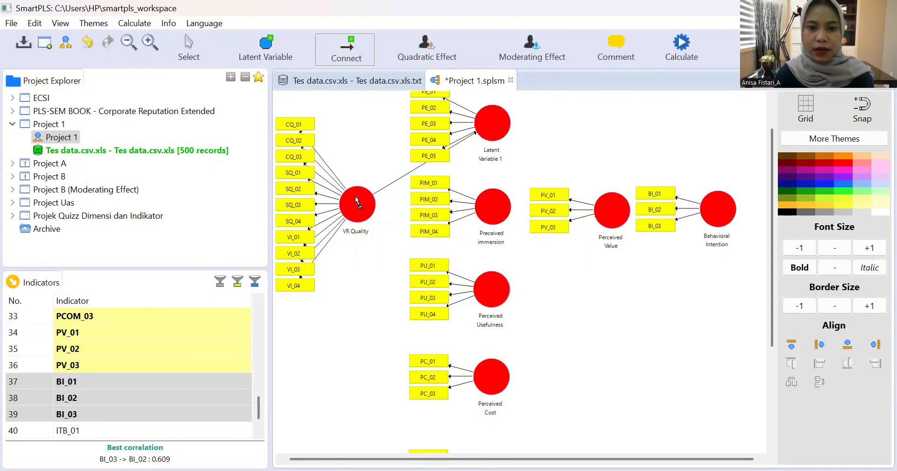
drag(355, 196, 488, 203)
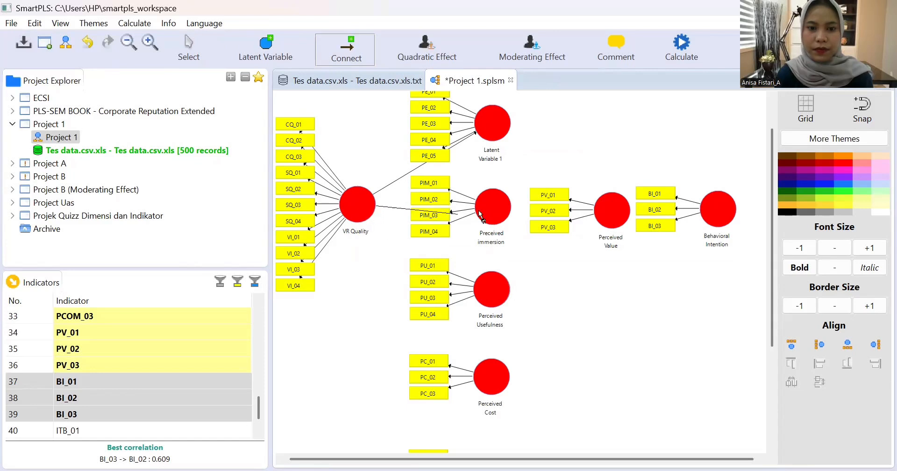
drag(369, 213, 491, 289)
- Connect VR Quality with paths to Perceived Cost and Perceived Risk
scroll(491, 291, down, 3)
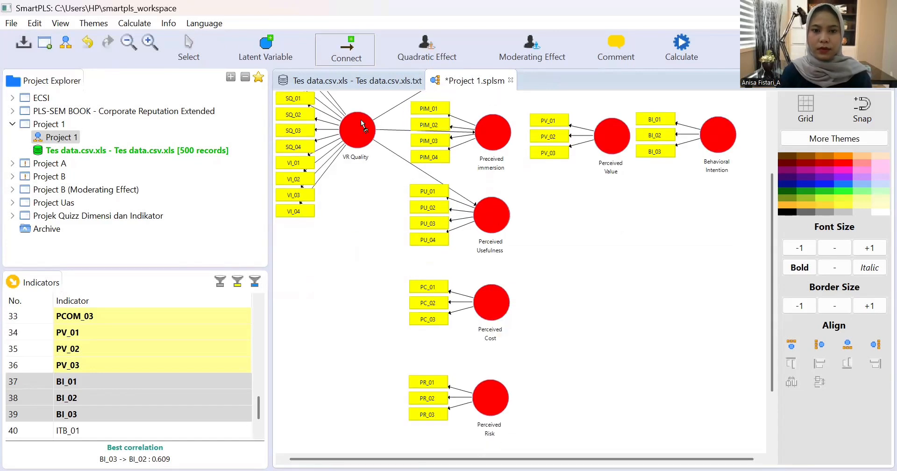
drag(367, 135, 483, 309)
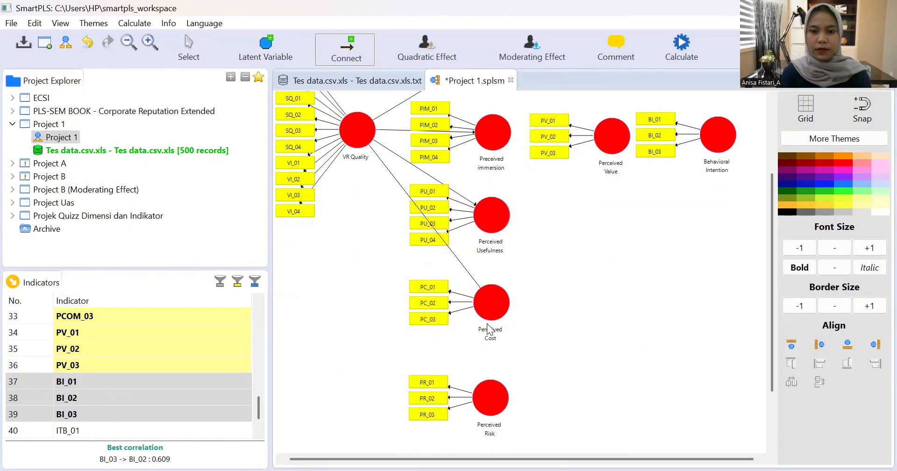
click(487, 323)
mouse_move(353, 131)
mouse_down()
mouse_move(440, 280)
mouse_move(482, 390)
mouse_up()
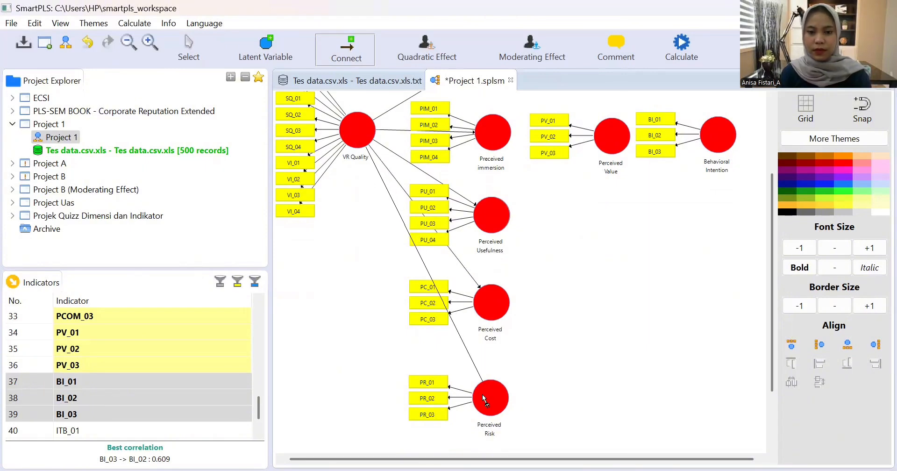
click(481, 388)
scroll(482, 392, down, 2)
scroll(376, 176, up, 1)
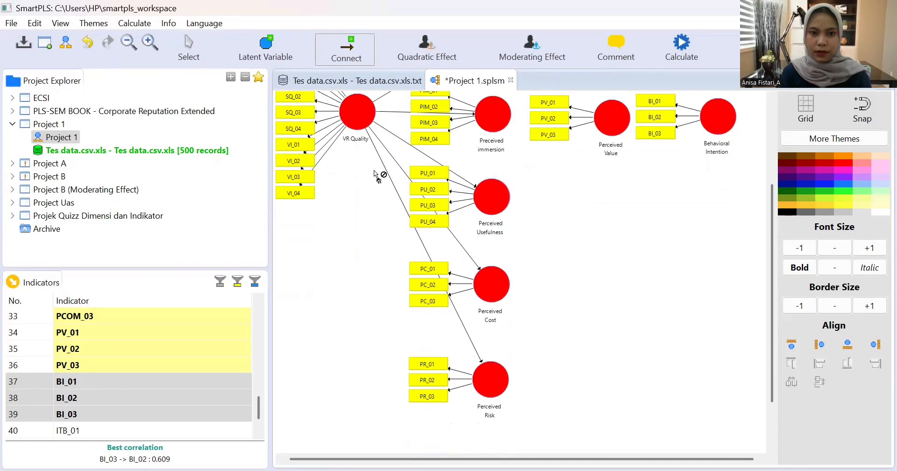
- Connect VR Quality with a path to Perceived Complexity
scroll(376, 176, down, 2)
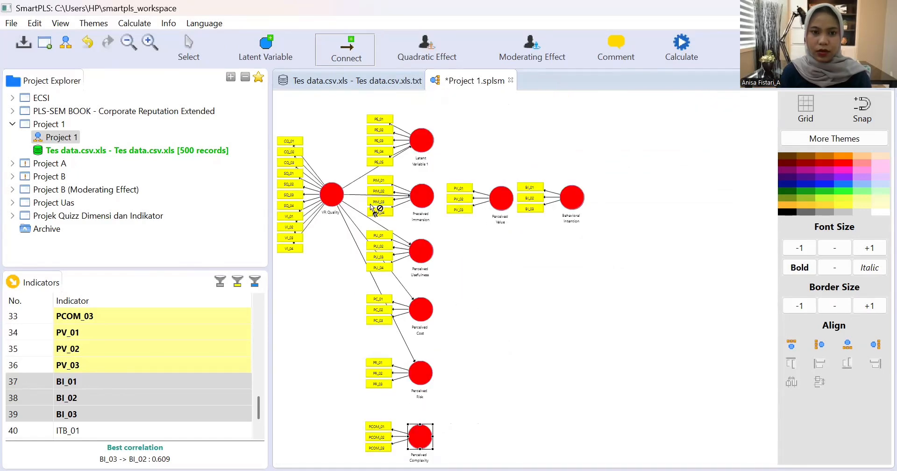
click(335, 202)
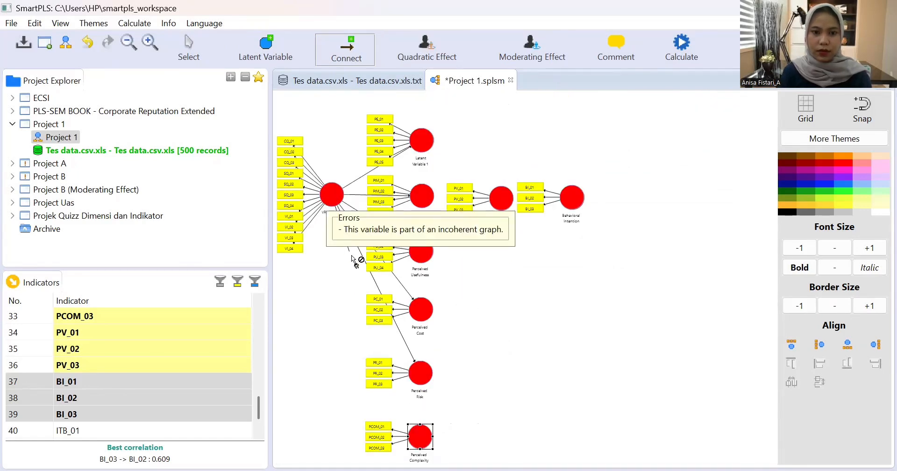
click(423, 435)
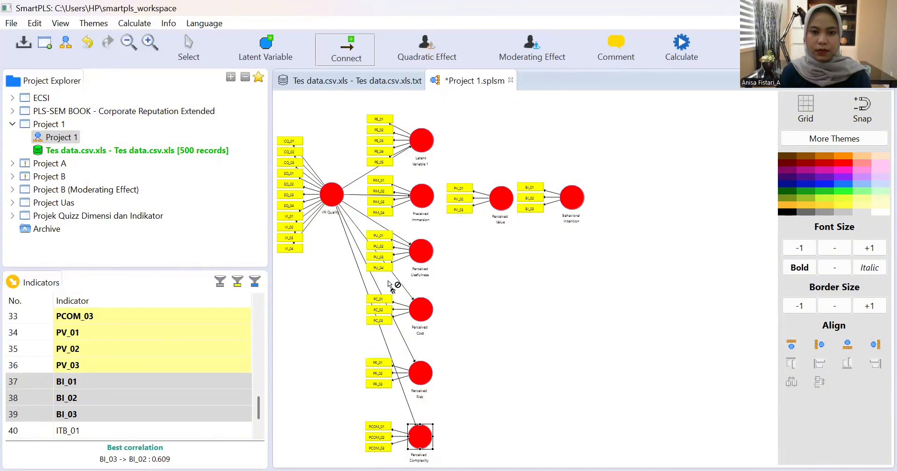
- Connect Latent Variable 1, Preceived immersion and Perceived Usefulness each with a path to Perceived Value
click(423, 145)
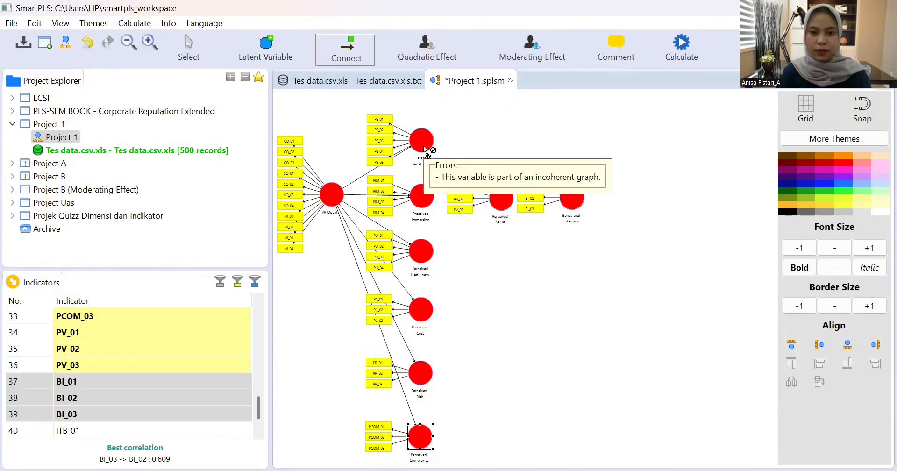
click(493, 201)
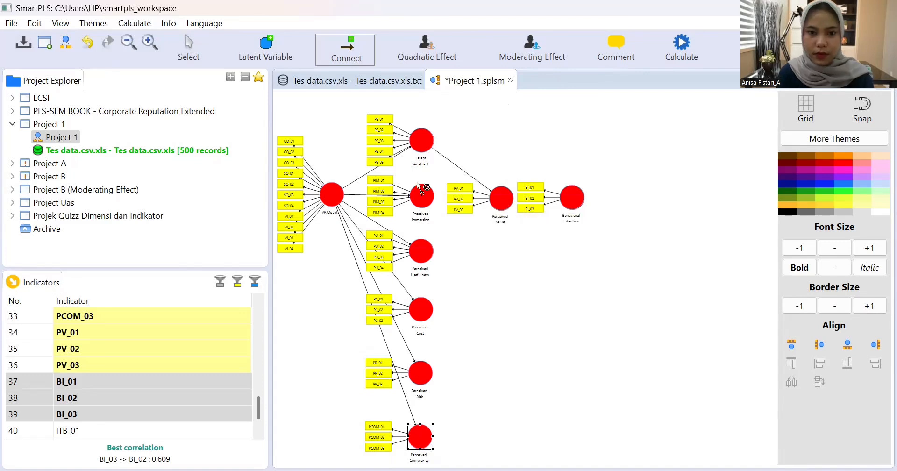
click(423, 201)
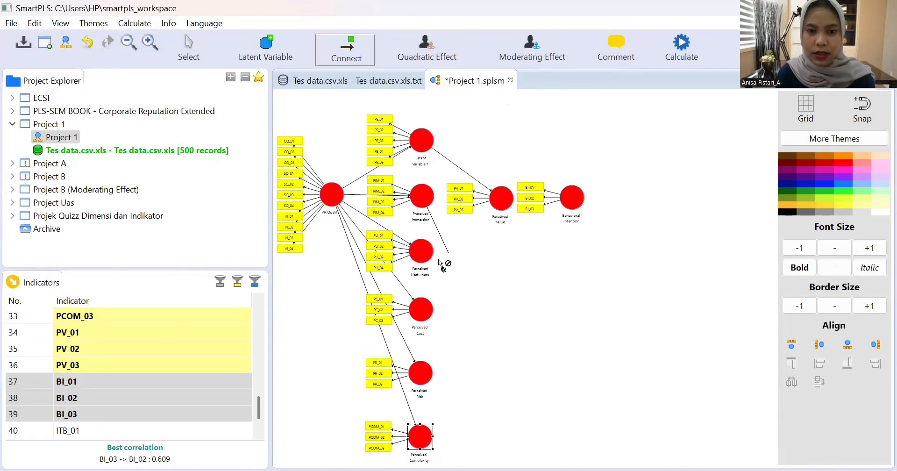
click(497, 201)
click(426, 253)
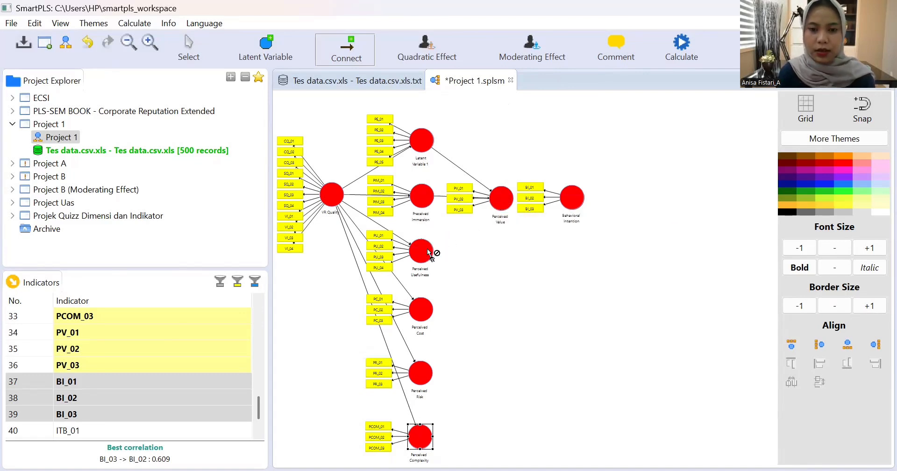
click(499, 200)
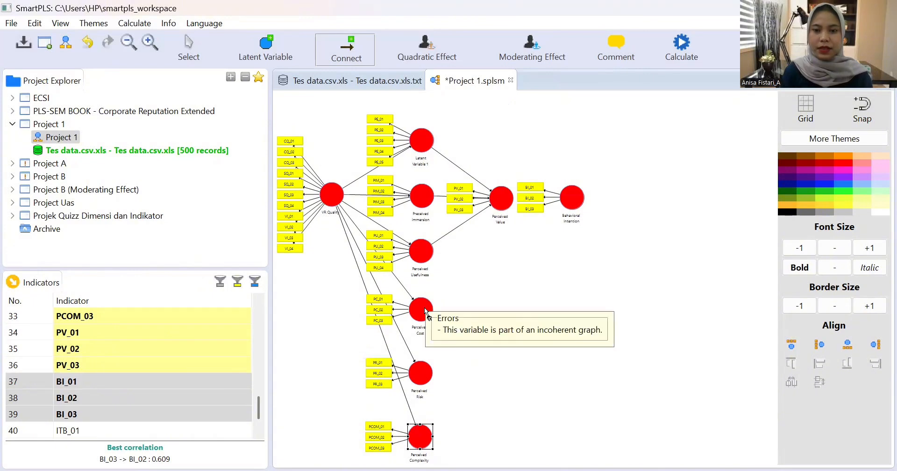
- Connect Perceived Cost, Perceived Risk and Perceived Complexity to Perceived Value, and Perceived Value to Behavioral Intention
click(424, 307)
click(500, 202)
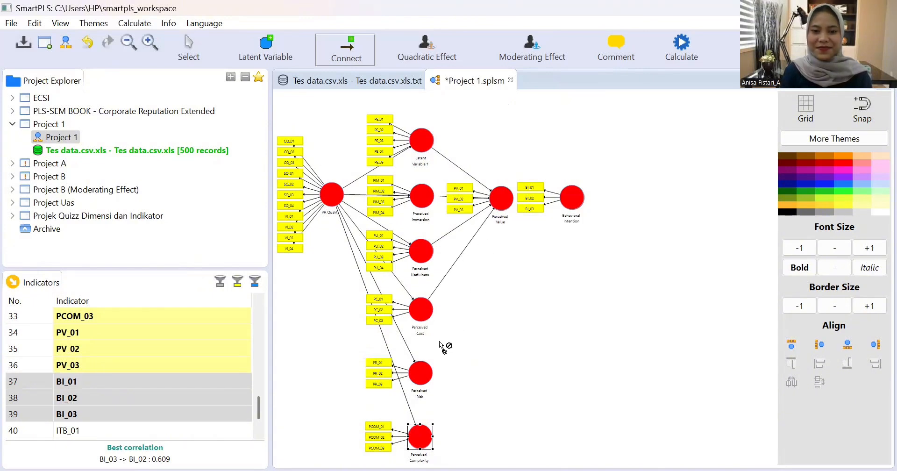
click(425, 380)
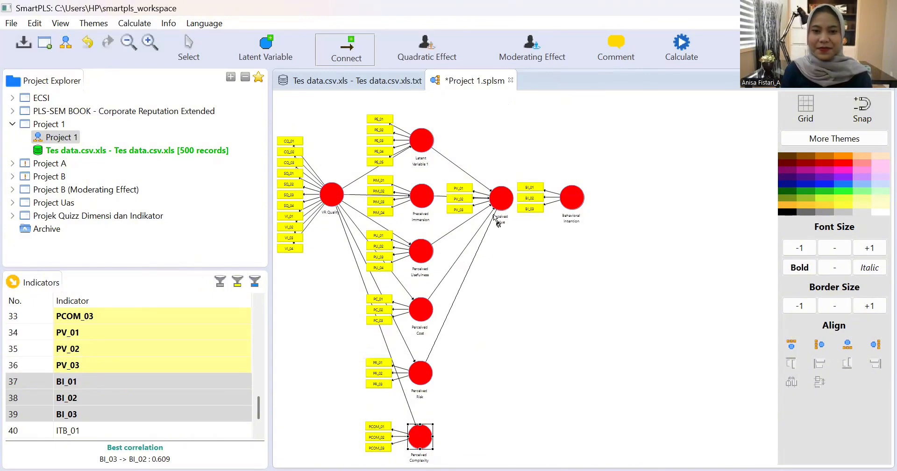
click(502, 206)
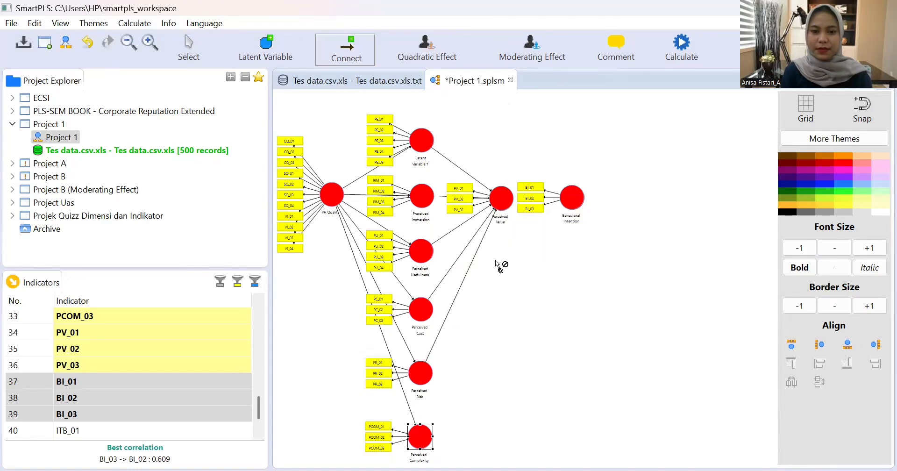
click(423, 439)
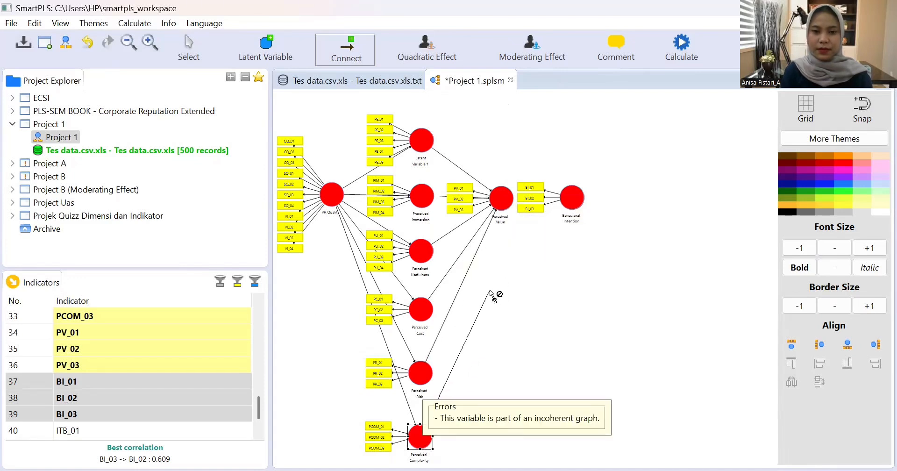
click(501, 198)
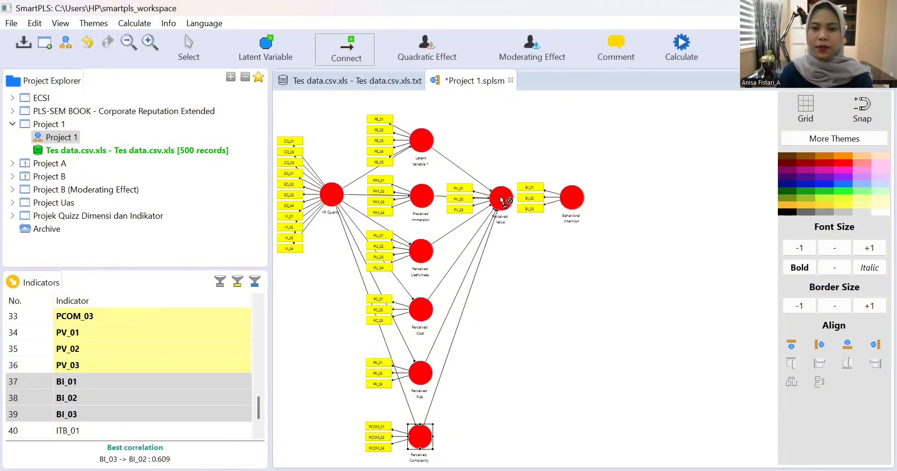
click(581, 197)
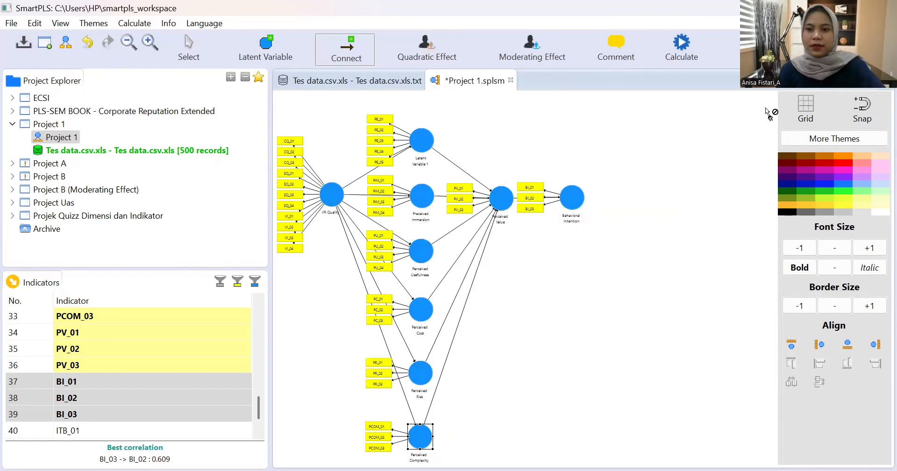
- Run the PLS Algorithm on the model with the default settings and view the Outer Loadings
click(680, 47)
click(696, 60)
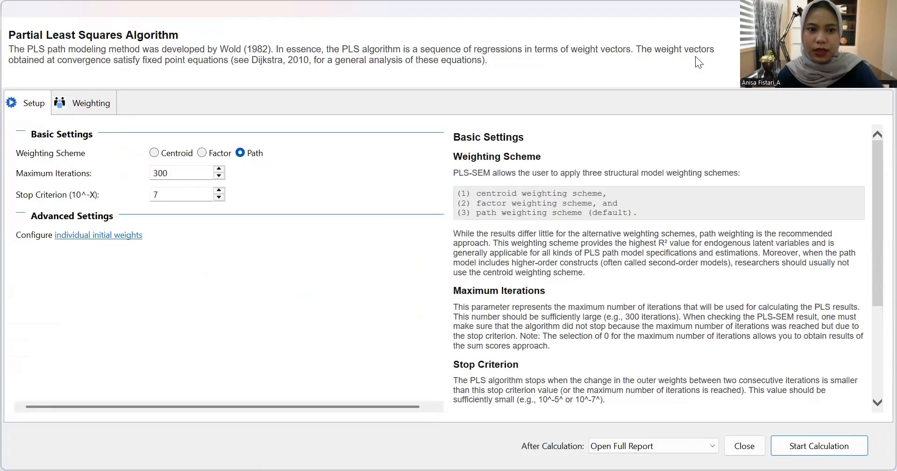
click(838, 449)
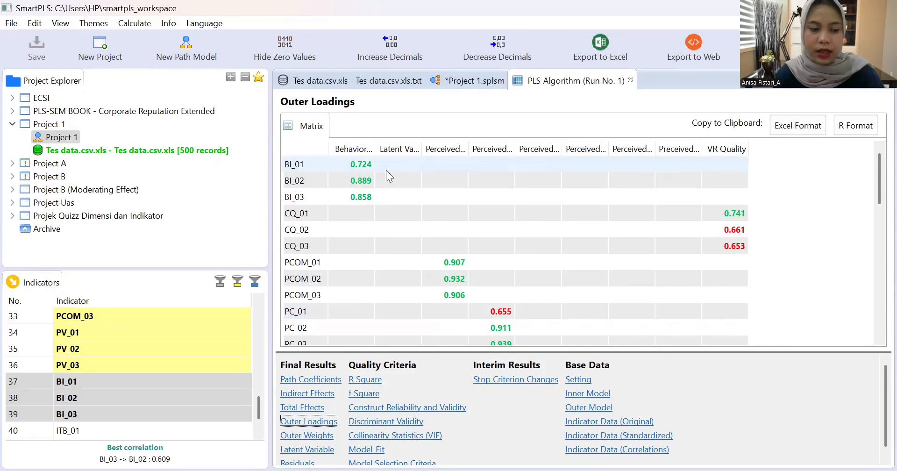
- Return to the Project 1 path model and delete the indicator PC_01 from Perceived Cost
click(447, 80)
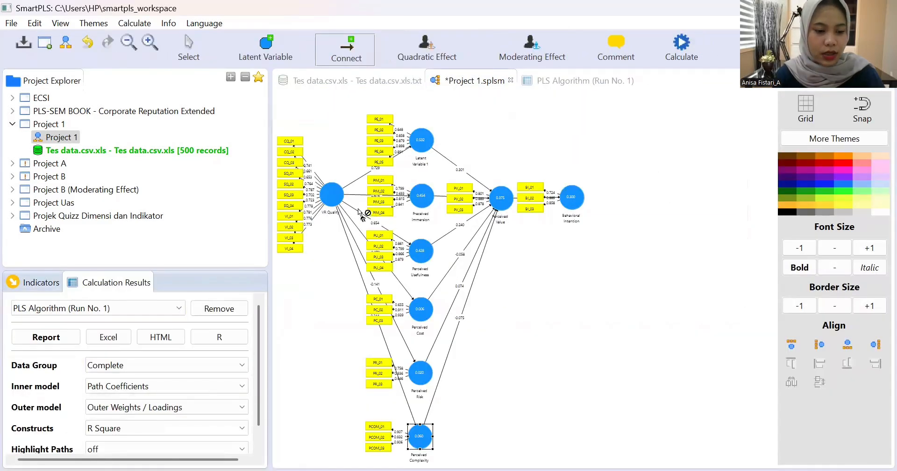
click(300, 186)
click(383, 299)
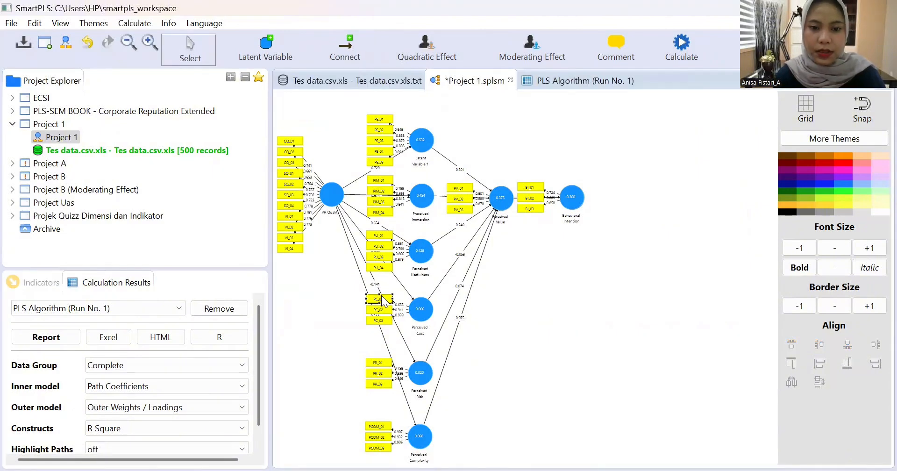
right_click(383, 299)
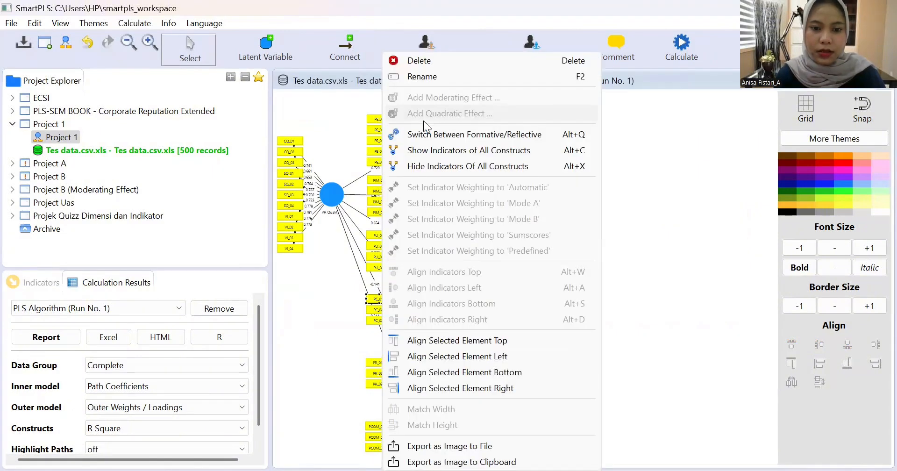
click(430, 60)
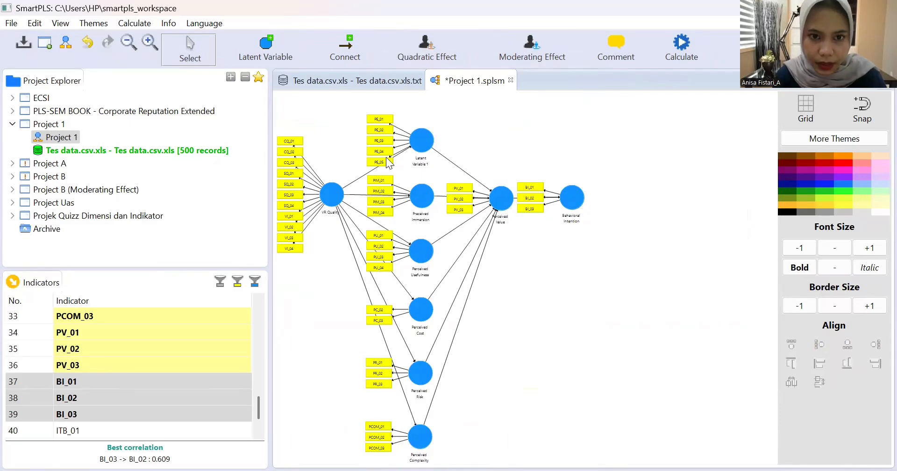
- Delete the indicator PE_01 from Latent Variable 1 and PIM_02 from Preceived immersion
click(379, 118)
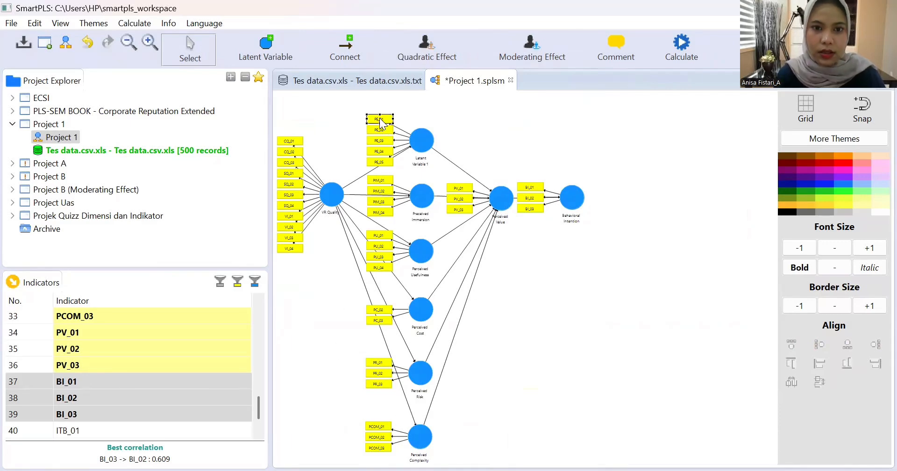
right_click(381, 119)
click(411, 61)
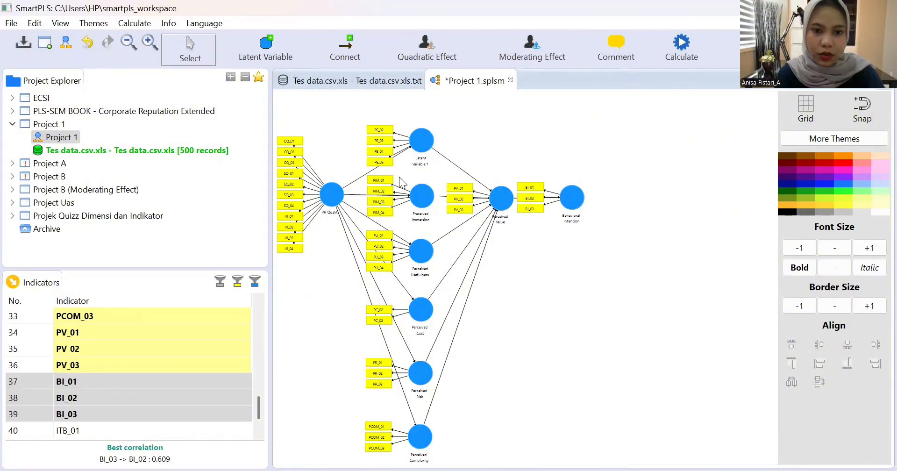
click(382, 191)
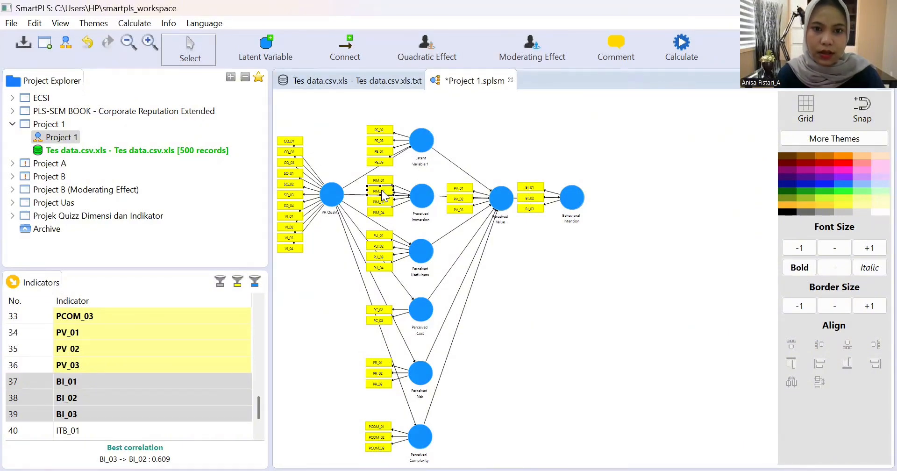
right_click(382, 192)
click(410, 60)
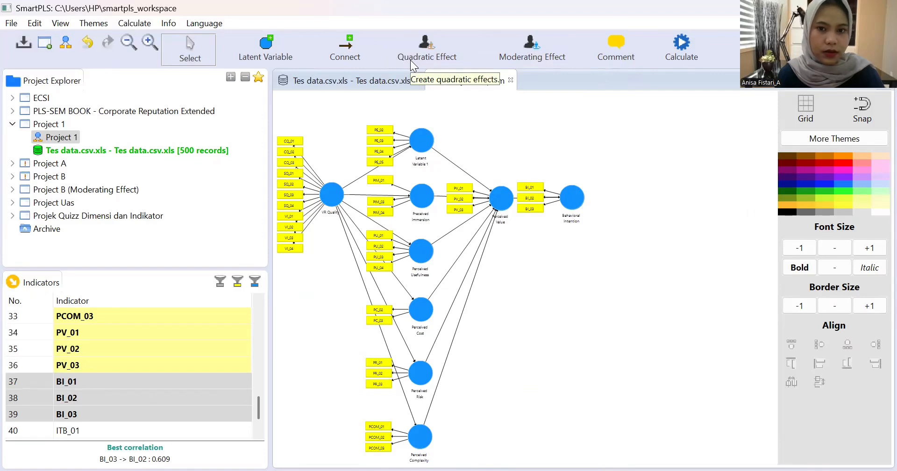
- Rerun the PLS Algorithm on the reduced model with the default settings and view the Path Coefficients matrix
click(682, 52)
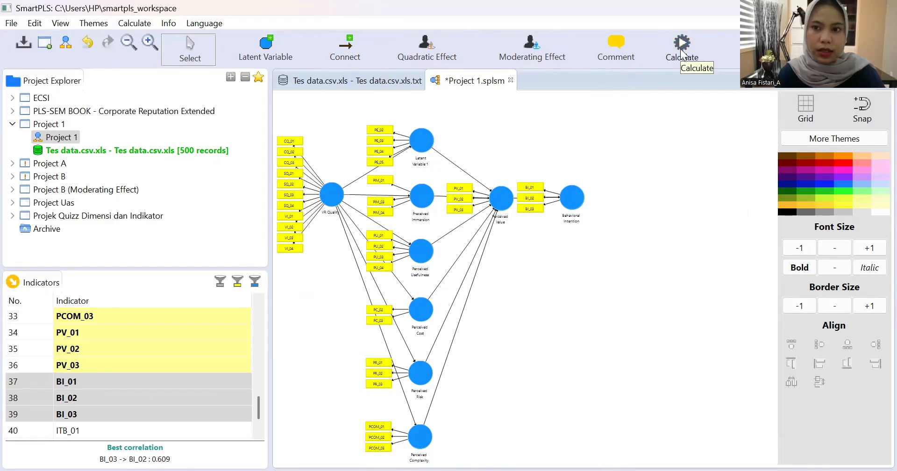
click(706, 59)
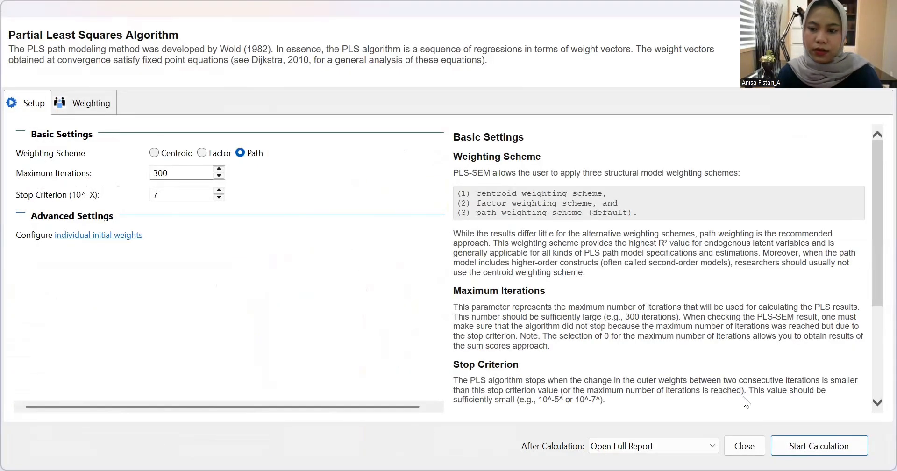
click(796, 448)
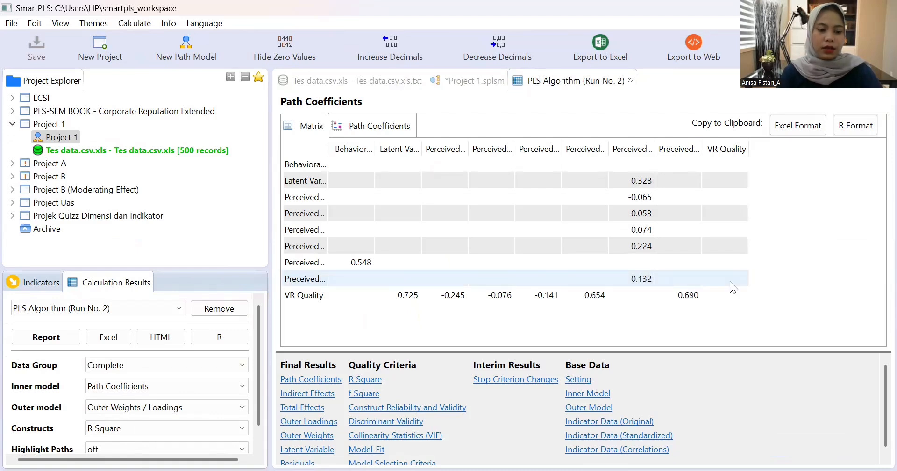
click(730, 281)
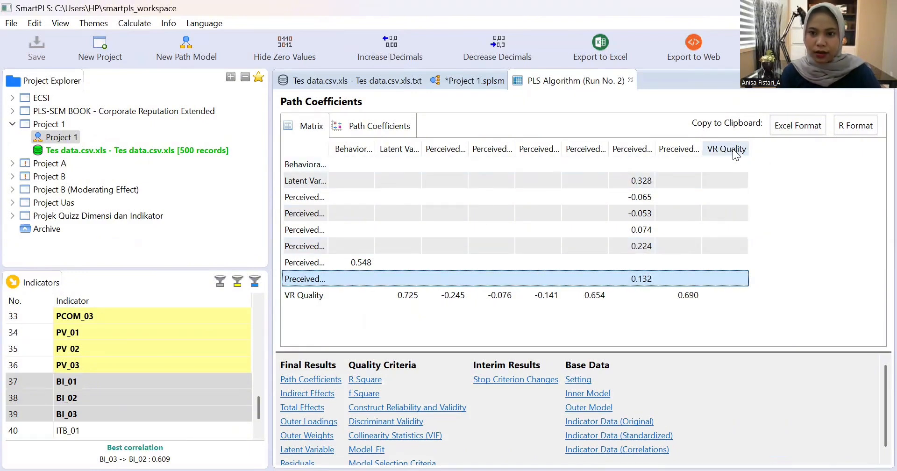
- Return to the Project 1 path model and switch the VR Quality construct from reflective to formative
click(455, 78)
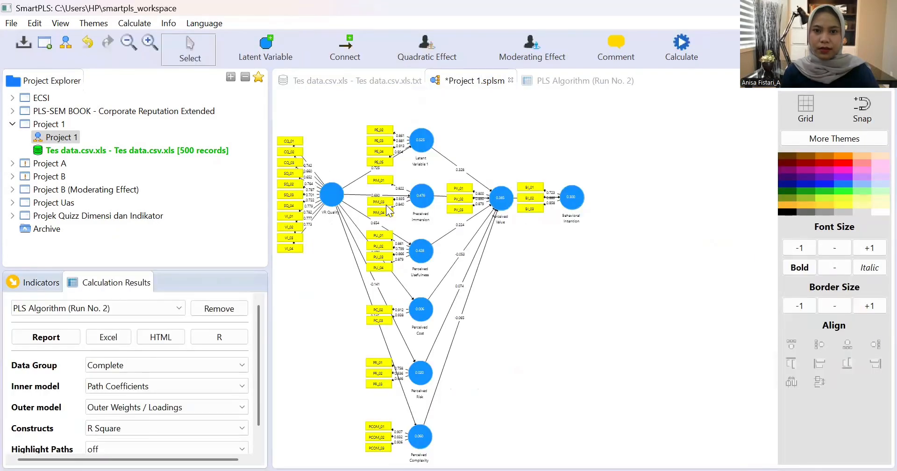
right_click(335, 202)
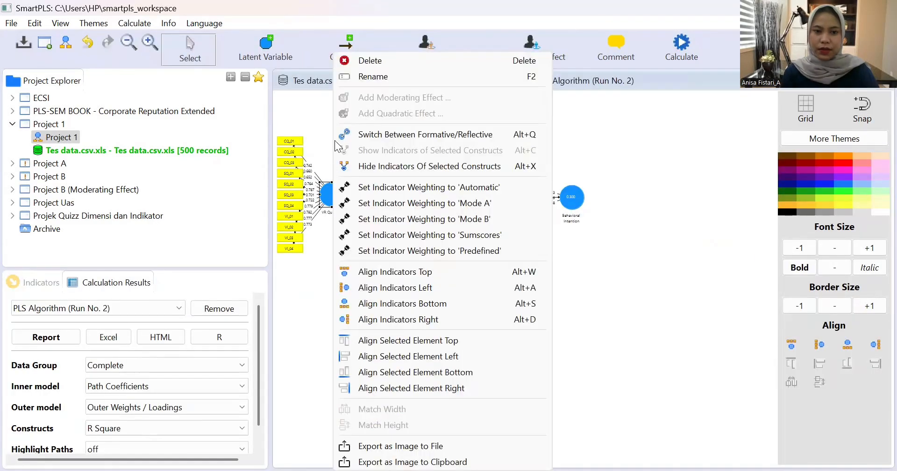
click(379, 134)
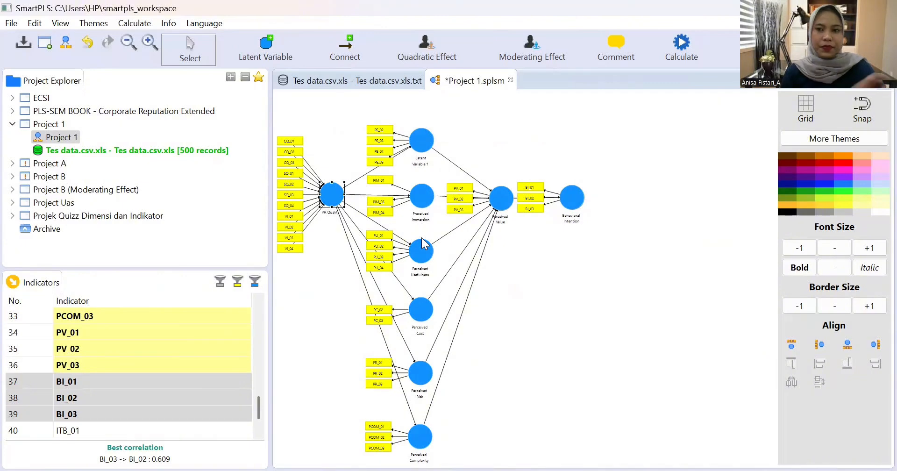
- Run Basic Bootstrapping with 500 subsamples, two-tailed at a 0.05 significance level, and view the Path Coefficients results
click(685, 49)
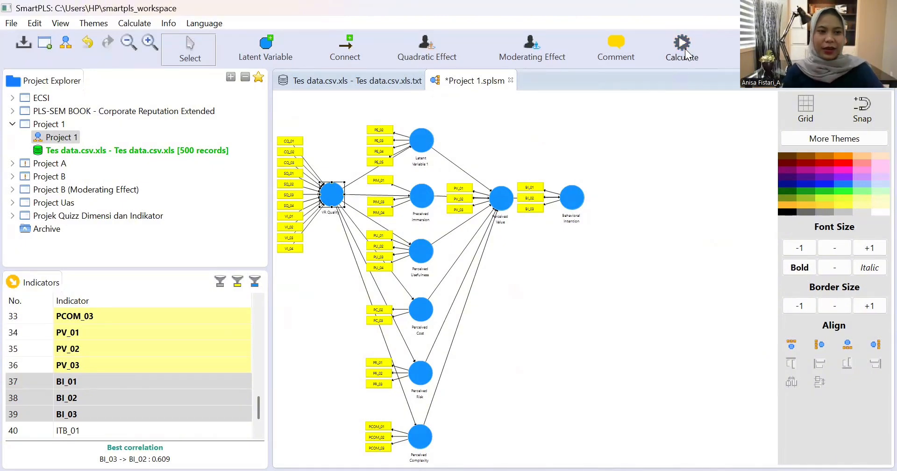
click(699, 75)
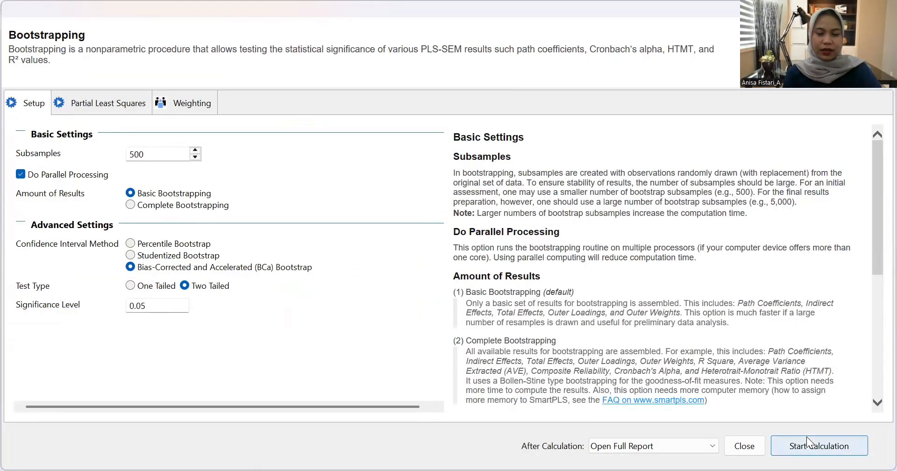
click(806, 439)
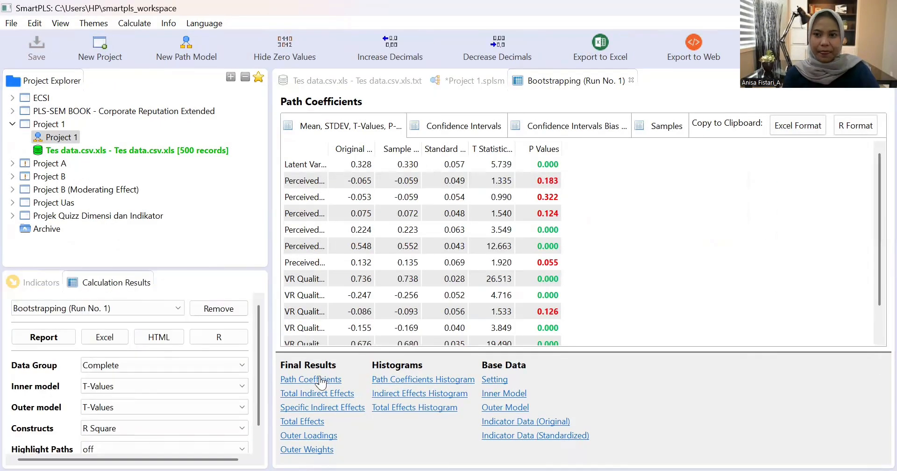
click(320, 380)
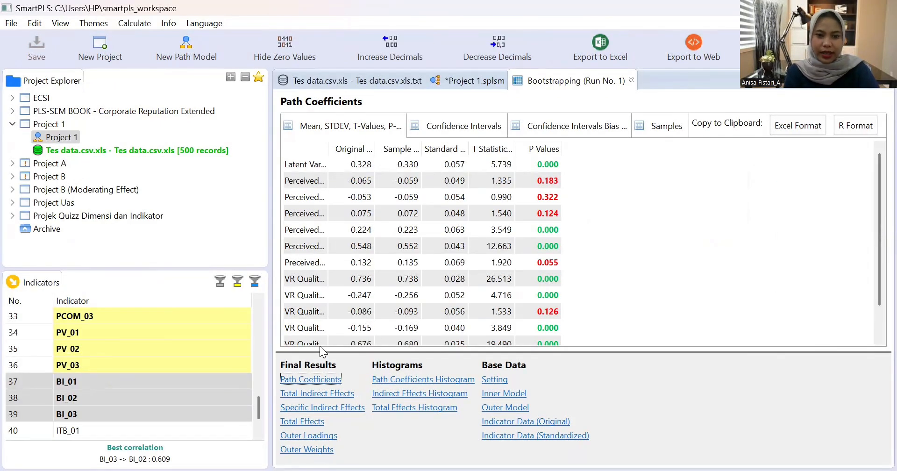
- View the Outer Loadings and Outer Weights results of the bootstrapping report
click(289, 436)
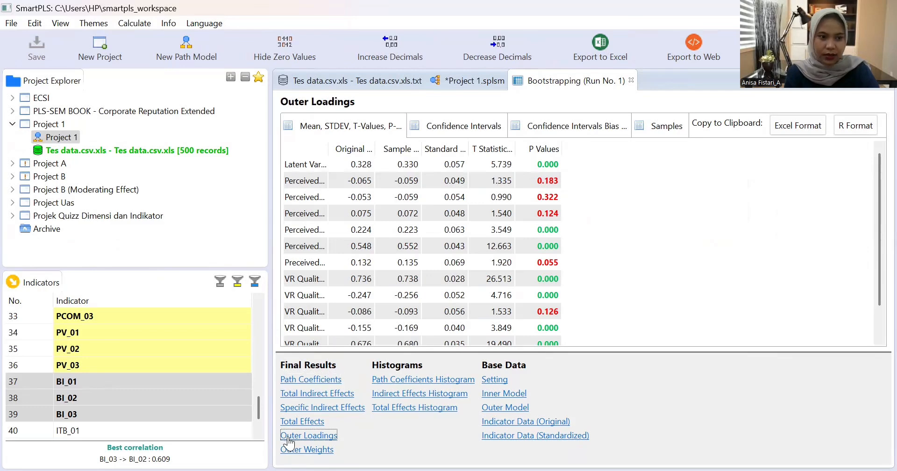
click(288, 449)
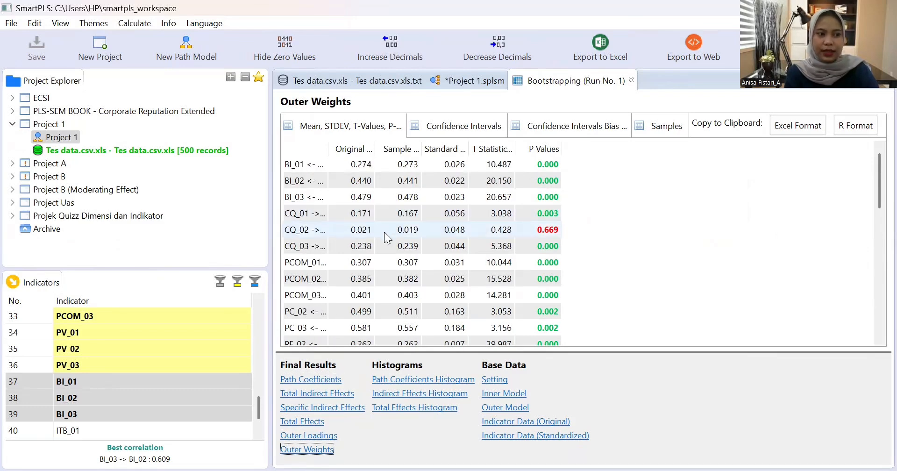
- Return to the Project 1 path model and delete the indicators CQ_02, SQ_01, SQ_03, VI_03 and VI_04 from VR Quality
click(474, 80)
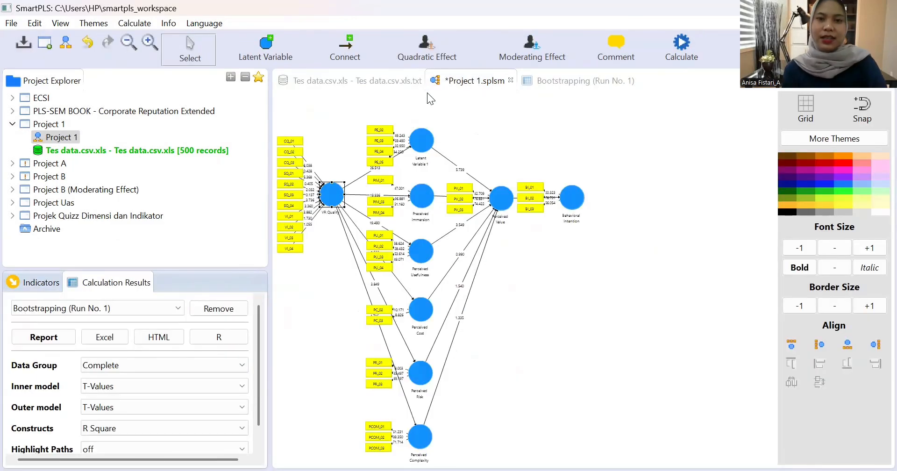
click(295, 152)
key(Delete)
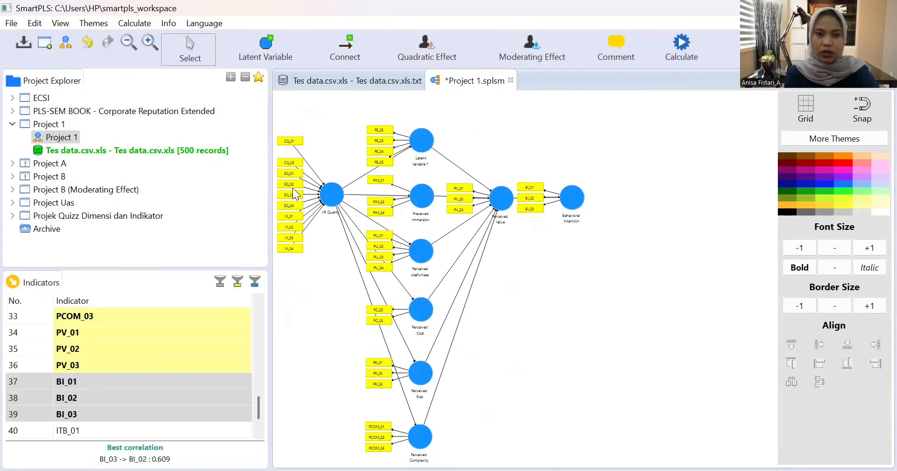
click(290, 174)
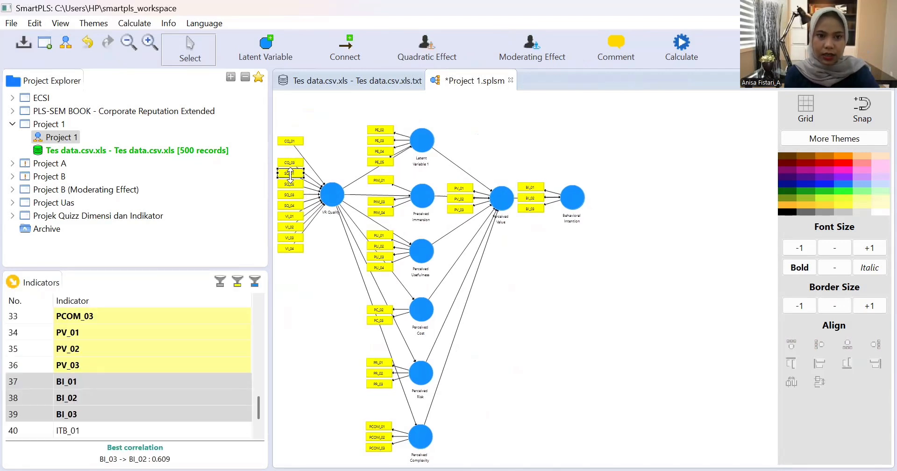
key(Delete)
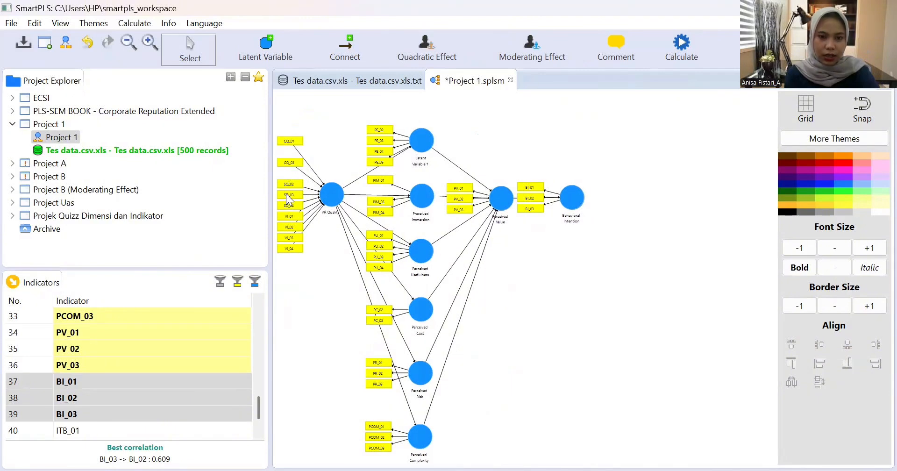
click(287, 193)
key(Delete)
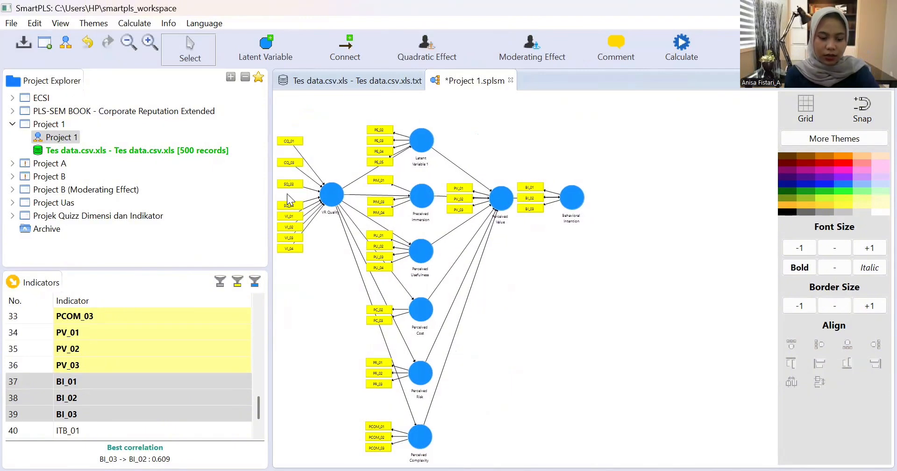
click(300, 238)
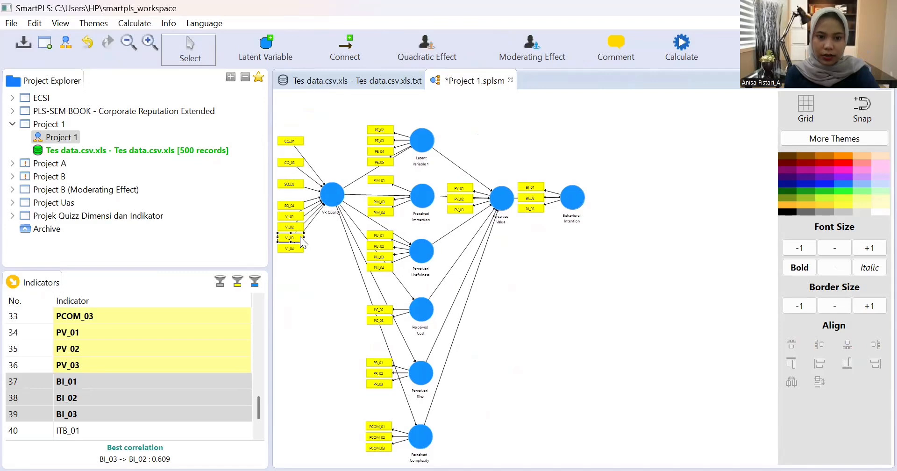
ctrl+click(297, 250)
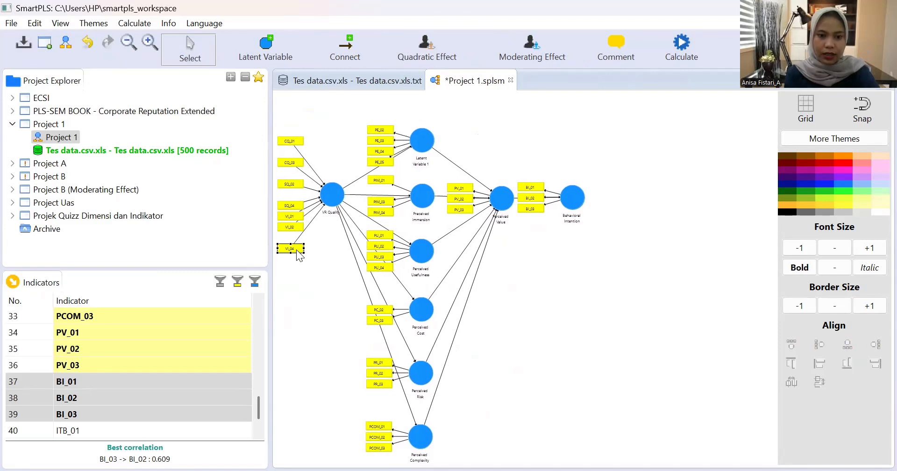
key(Delete)
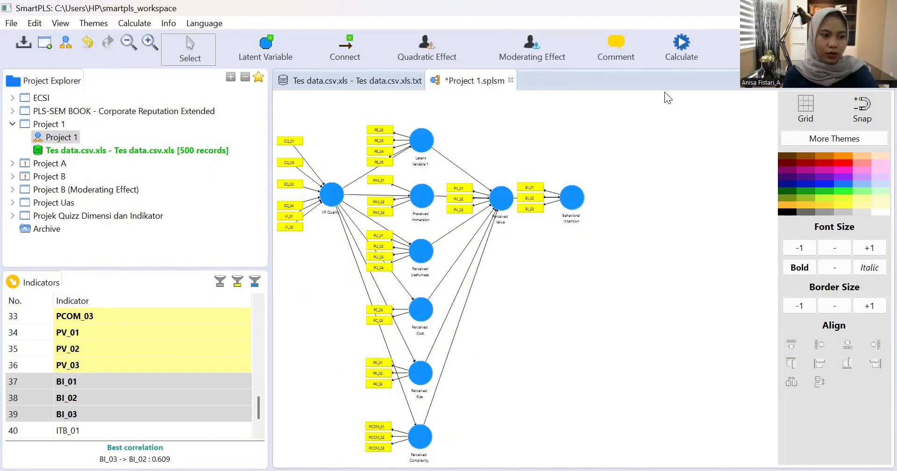
- Run Basic Bootstrapping on the reduced model with 500 subsamples and a one-tailed test at the 0.05 significance level
click(682, 46)
click(712, 77)
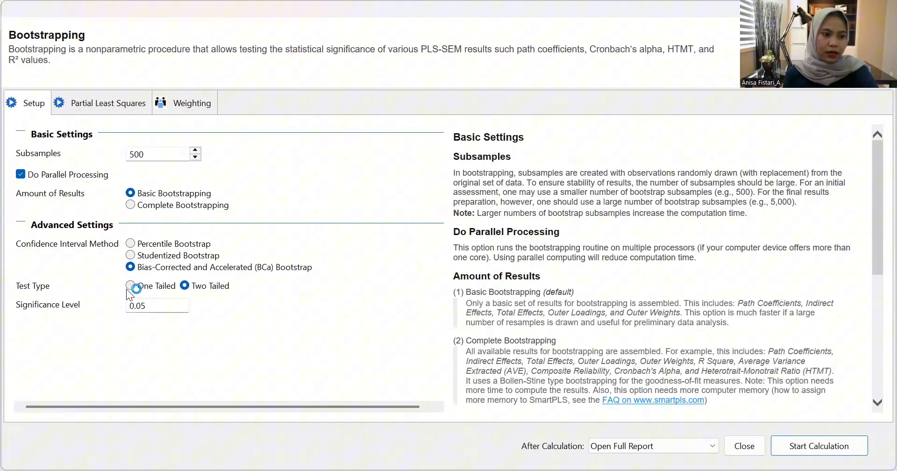
click(131, 286)
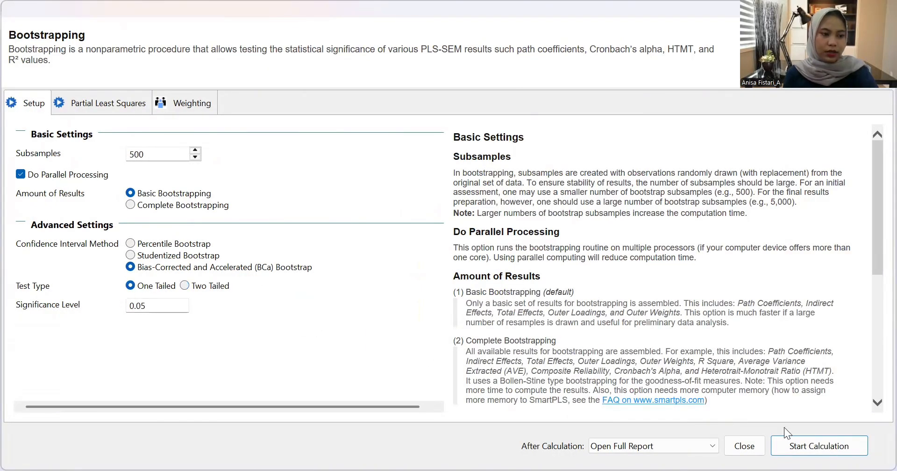
click(819, 445)
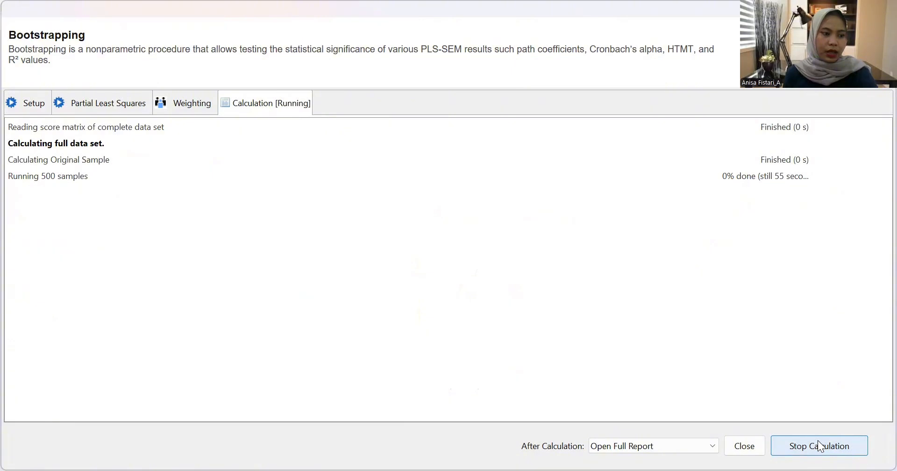